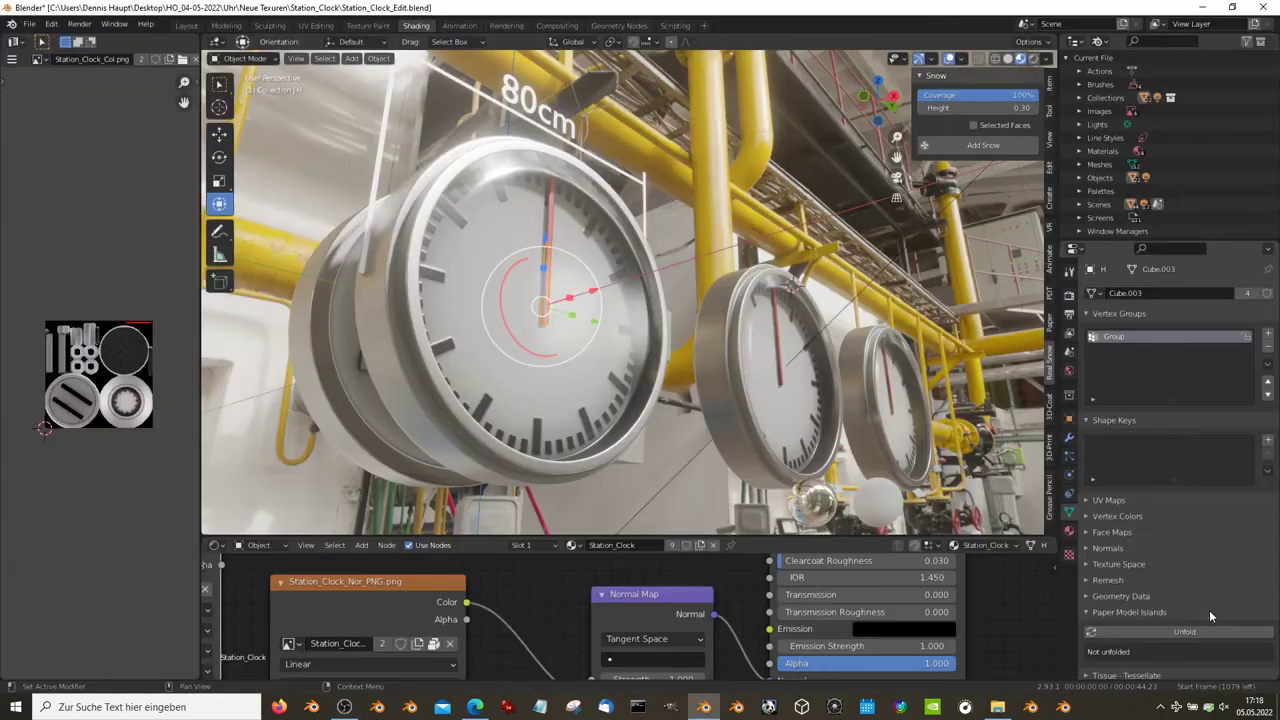
Step: Frame the red second hand in Right Orthographic view and rotate it 241° about Z
mouse_move(704, 325)
middle_mouse_down()
mouse_move(702, 305)
mouse_move(518, 362)
mouse_move(375, 368)
mouse_move(524, 322)
mouse_move(886, 298)
middle_mouse_up()
key("KP_Decimal")
middle_click_drag(765, 294, 691, 323, "alt")
scroll(691, 322, "up", 3)
scroll(699, 326, "down", 3)
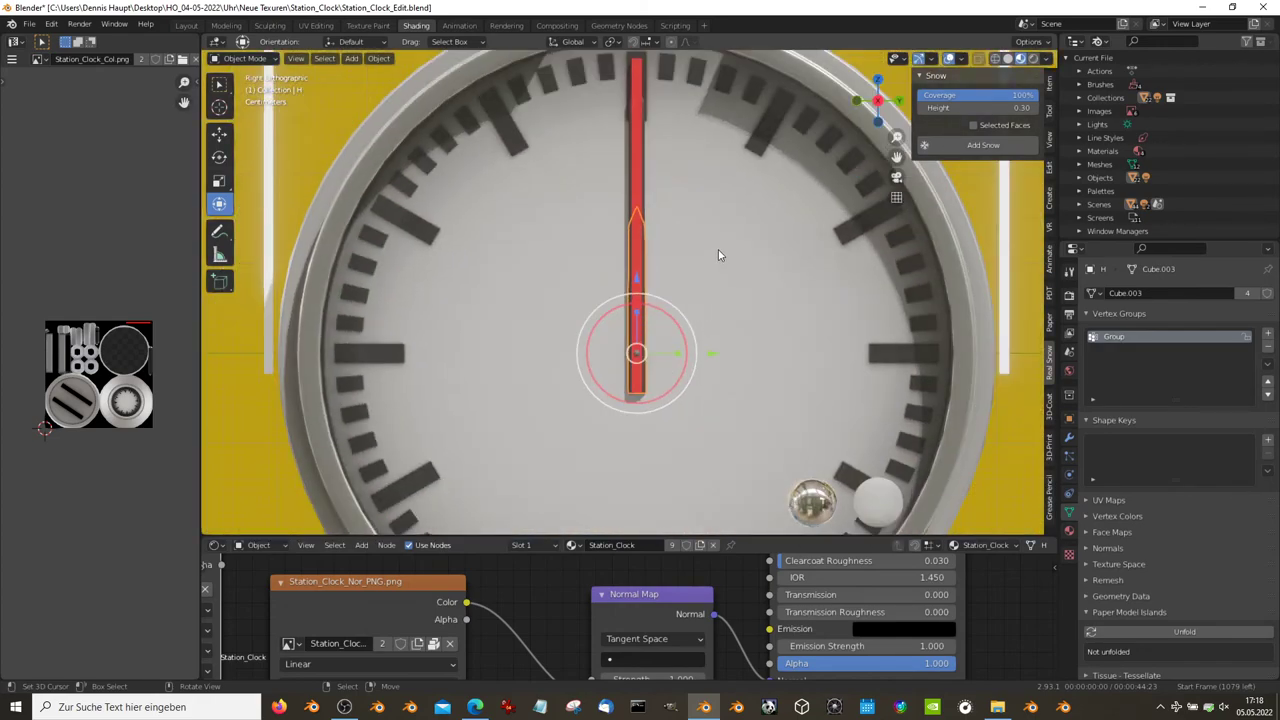
key("r")
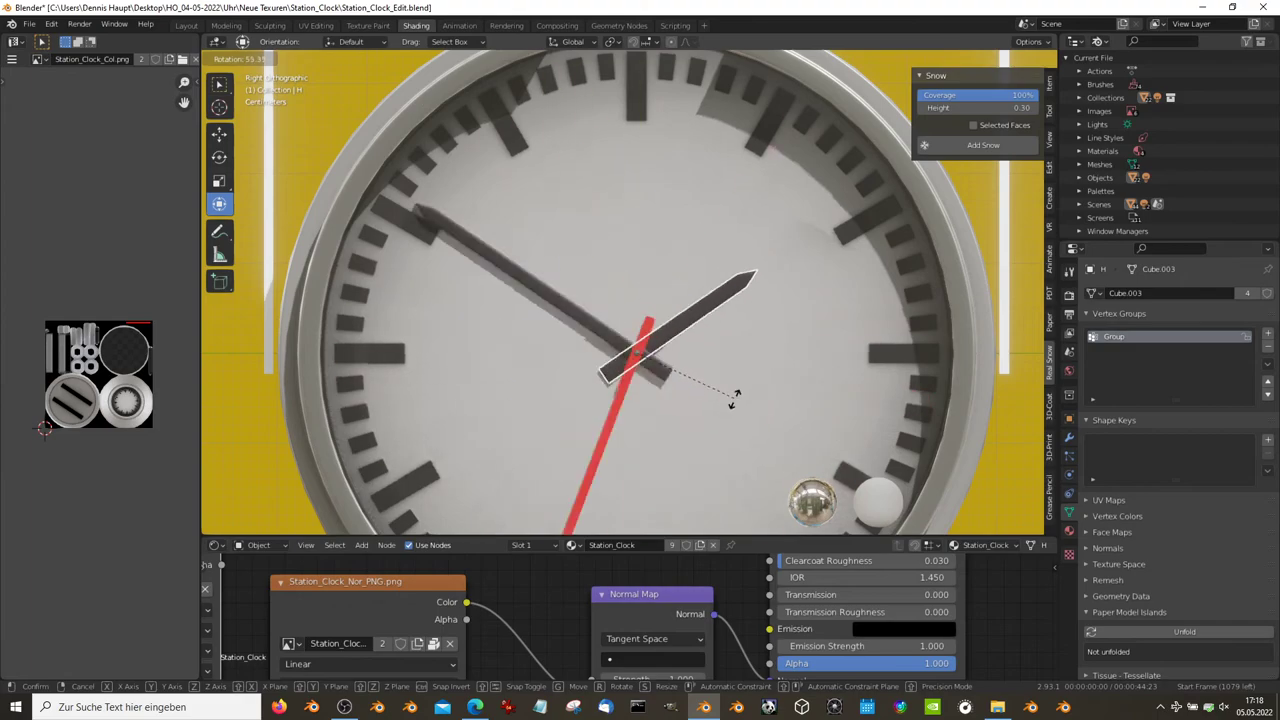
left_click(500, 278)
scroll(768, 327, "down", 3)
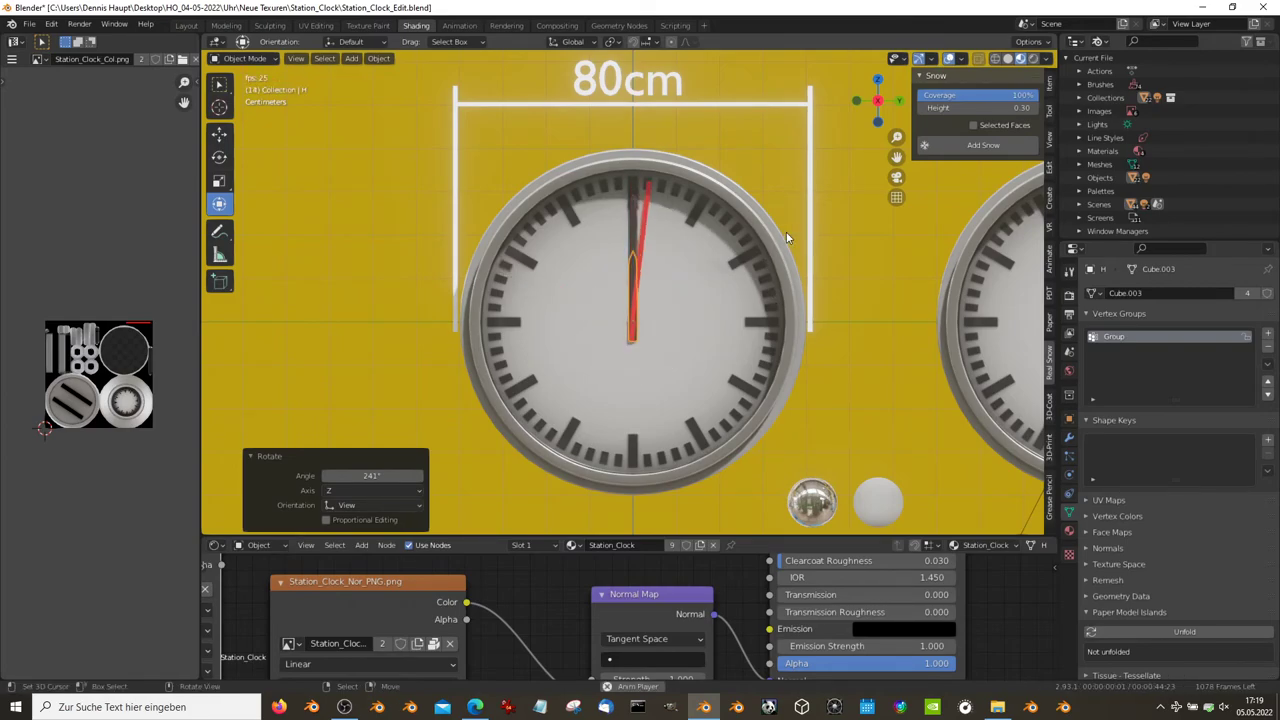
Step: Select the clock glass, then the clock hand, and show the hand's Physics properties
scroll(776, 238, "up", 3)
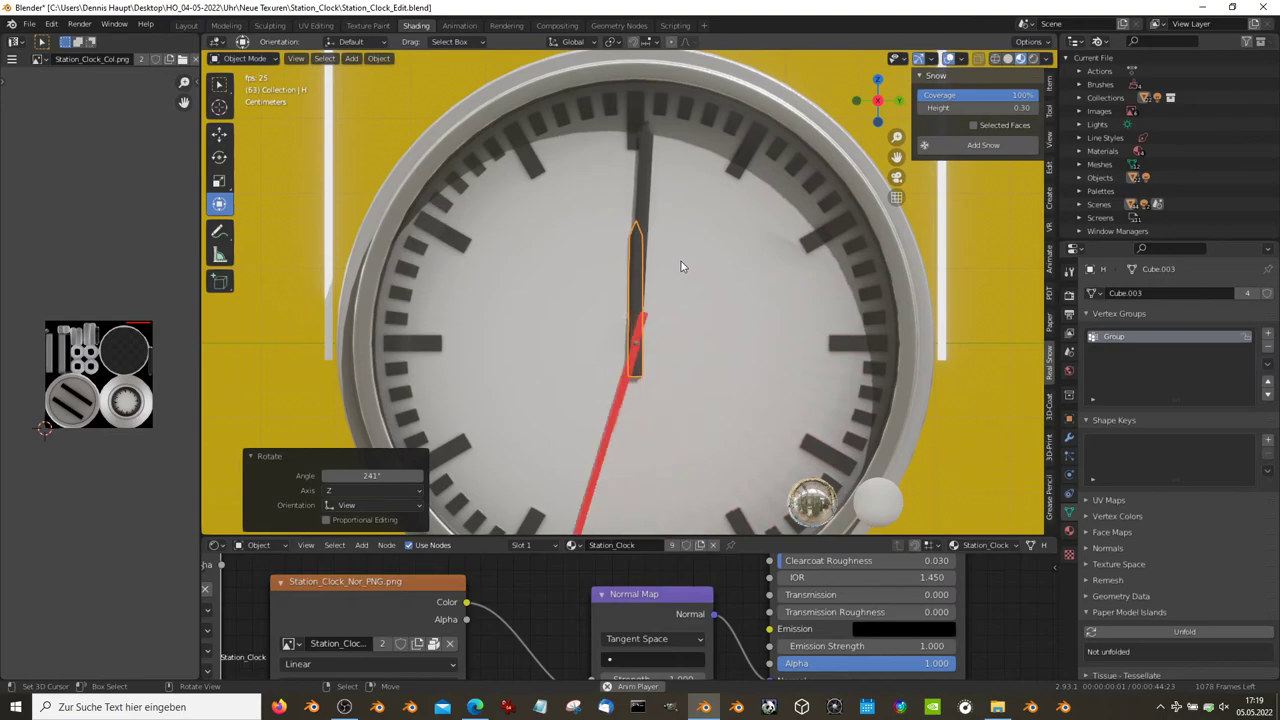
mouse_move(681, 261)
middle_mouse_down()
mouse_move(727, 285)
mouse_move(591, 317)
middle_mouse_up()
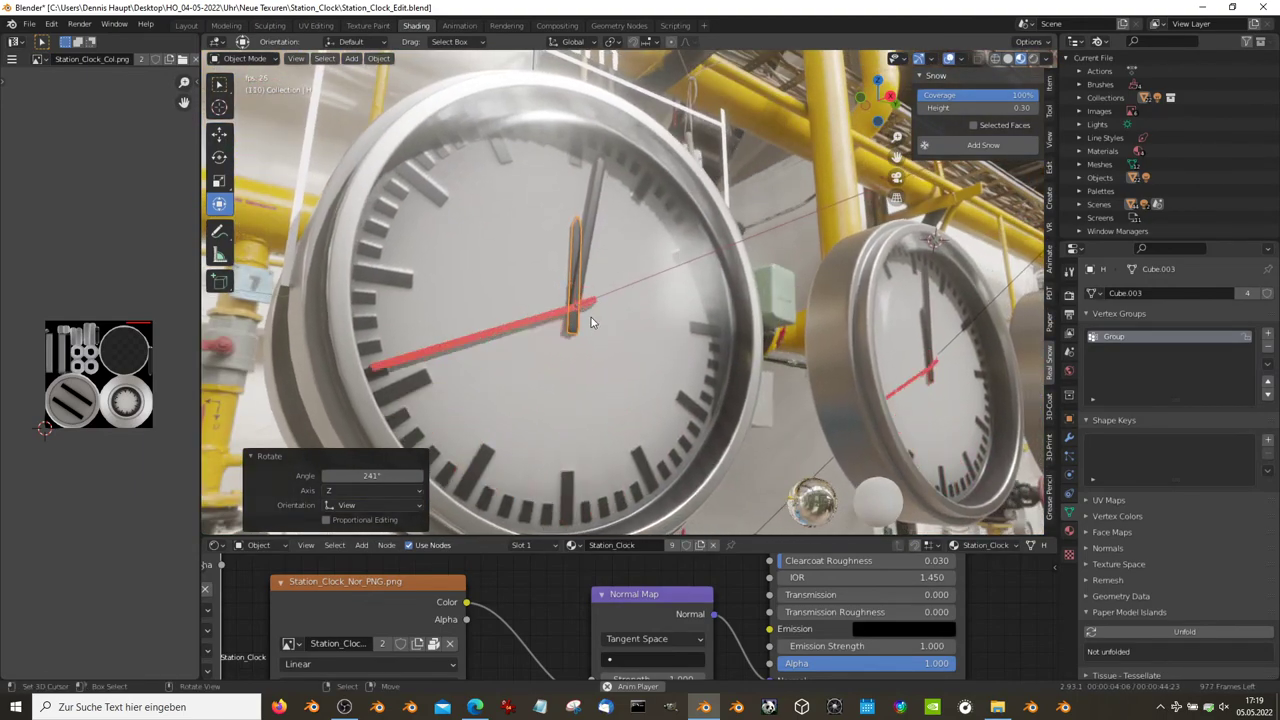
left_click(581, 317)
left_click(590, 235)
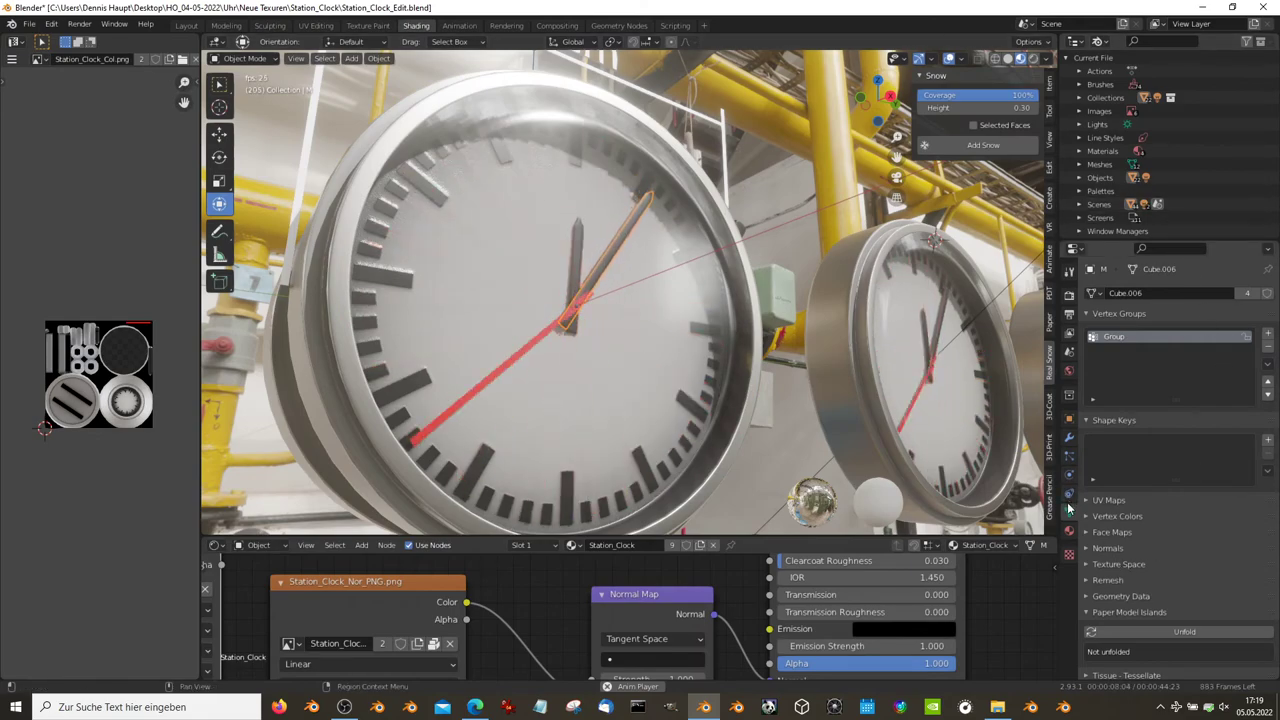
left_click(1069, 472)
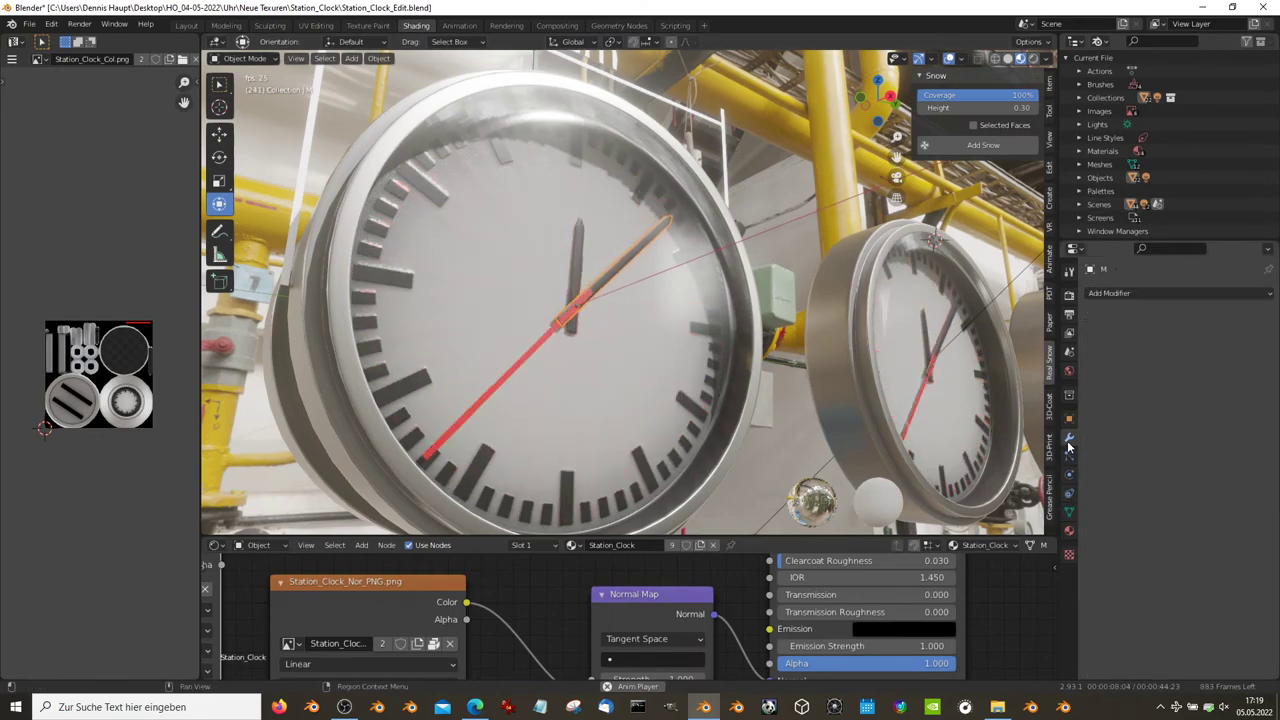
Step: Show the hand's Object Constraints and scroll through its Transformation constraint
left_click(1070, 493)
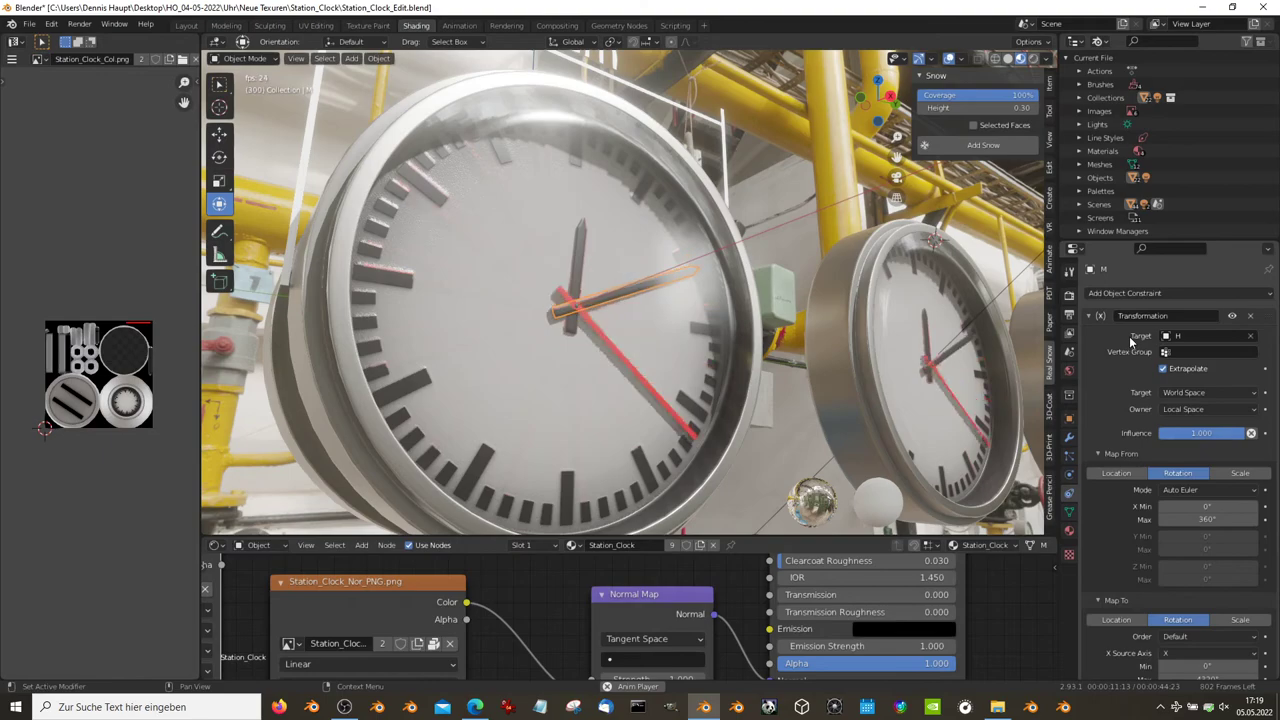
scroll(1170, 390, "down", 3)
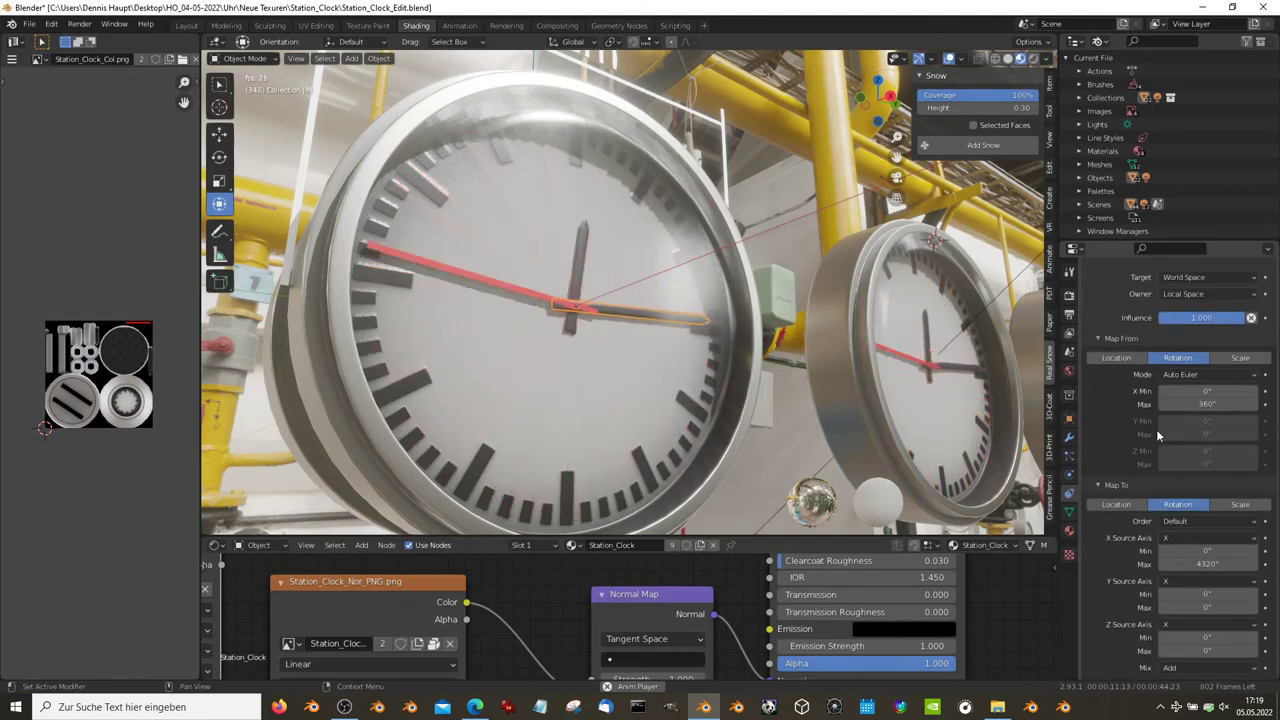
scroll(1150, 352, "up", 3)
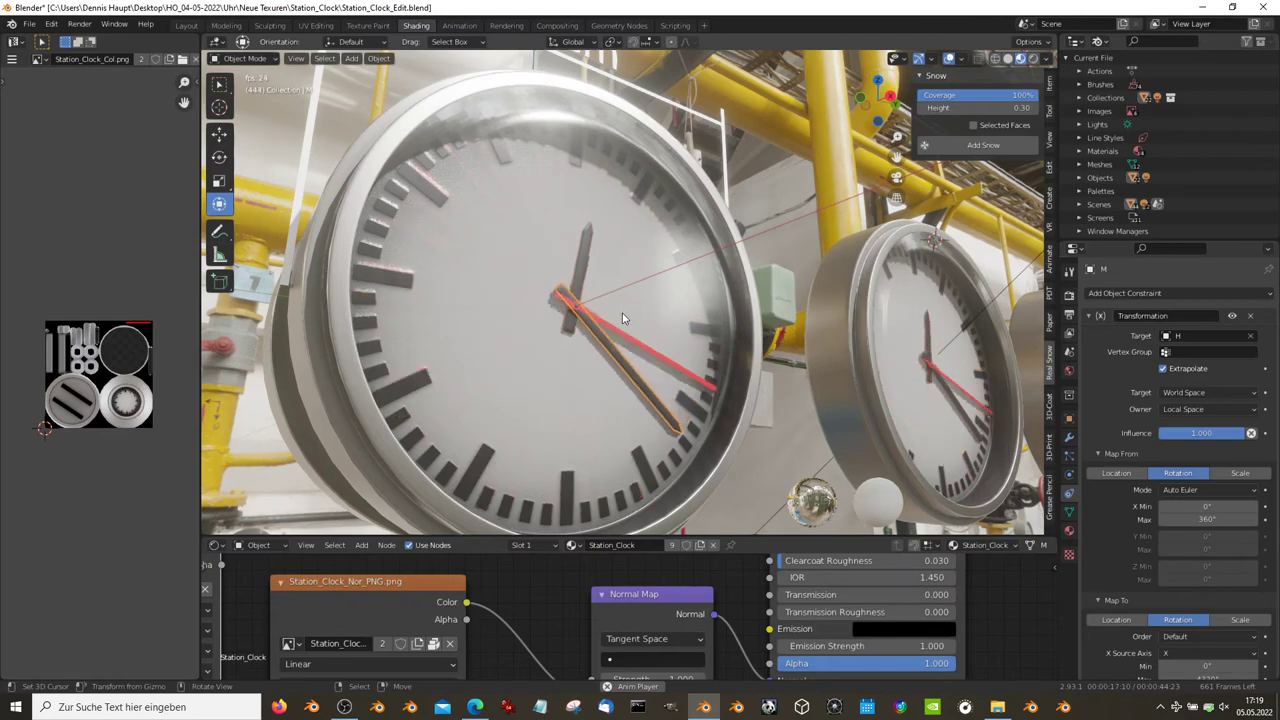
Step: Stop playback, then select the glass, the red second hand, and the clock body Low
key("space")
left_click(561, 194)
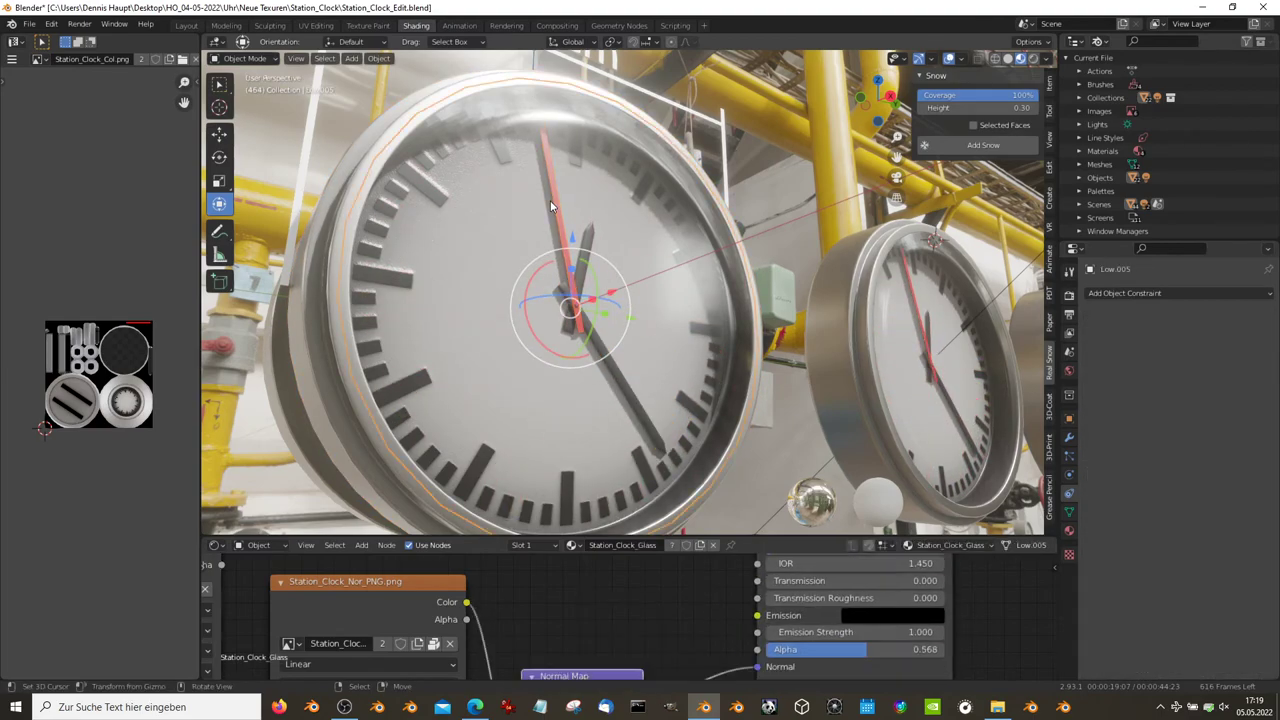
left_click(550, 200)
scroll(1207, 520, "down", 3)
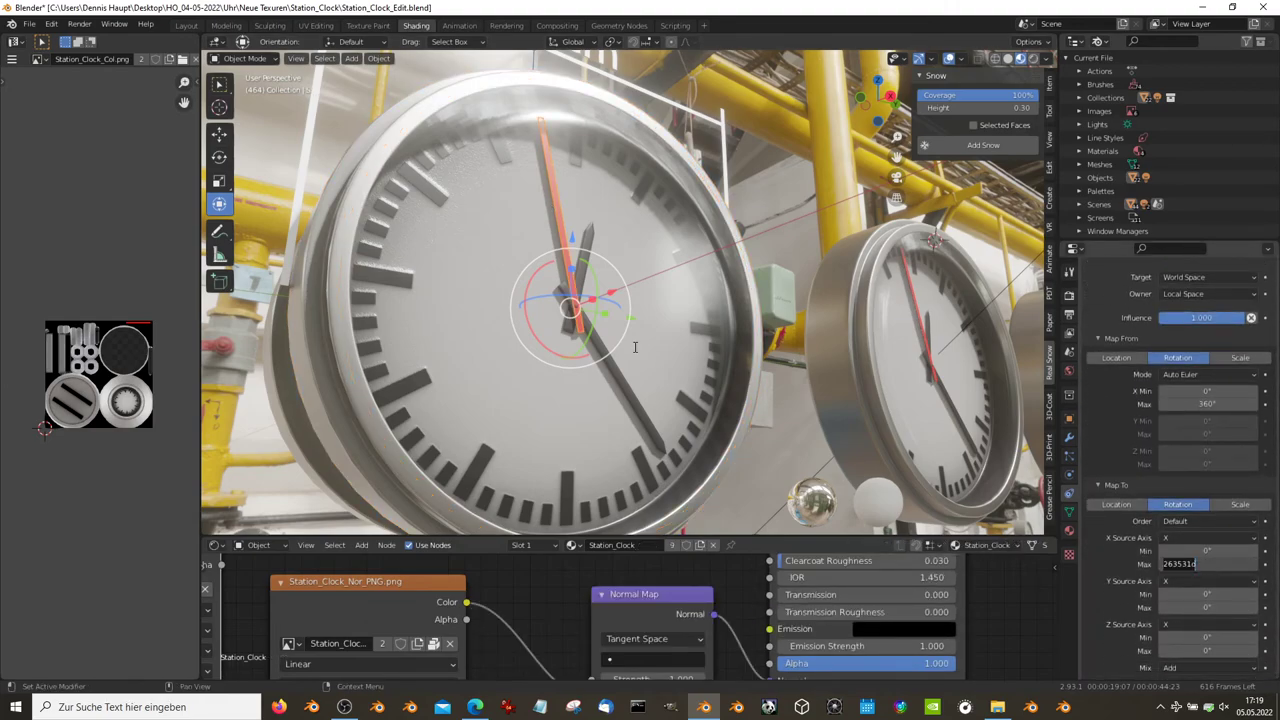
left_click(594, 234)
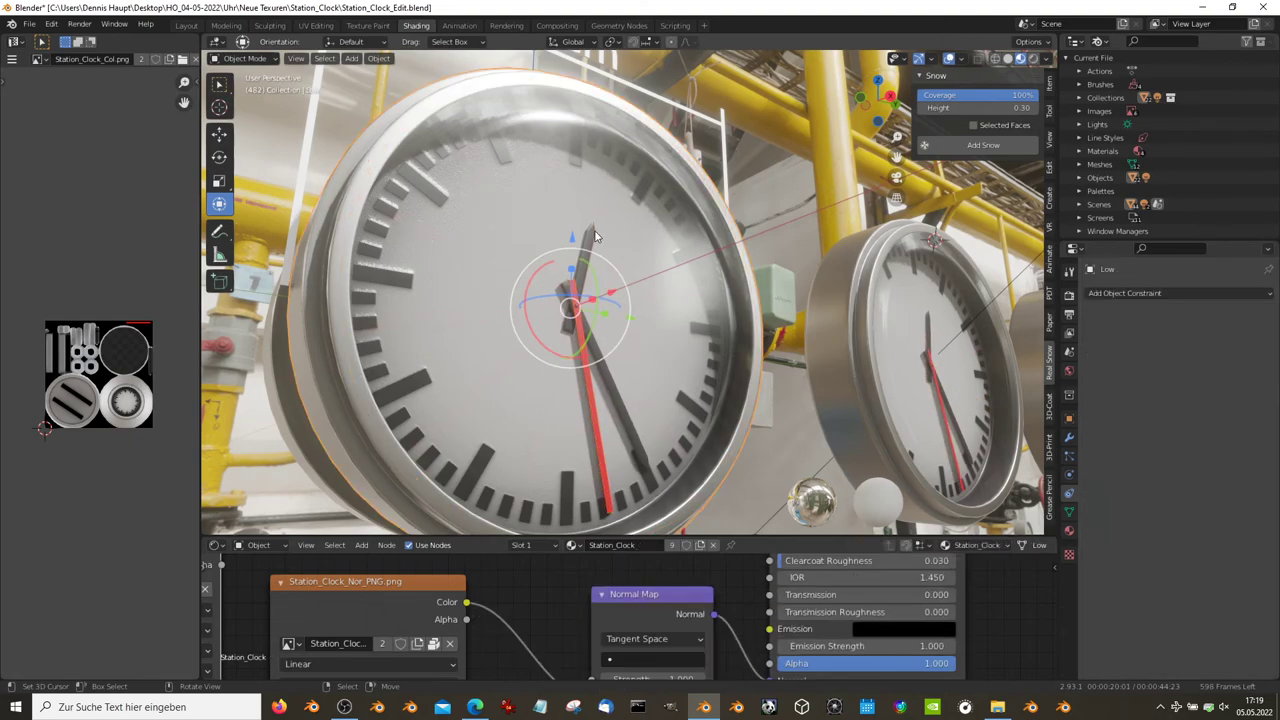
Step: Set object H's X rotation to -12.5° in the Item panel after a cancelled test turn
middle_click_drag(626, 235, 606, 258)
left_click_drag(545, 268, 641, 265)
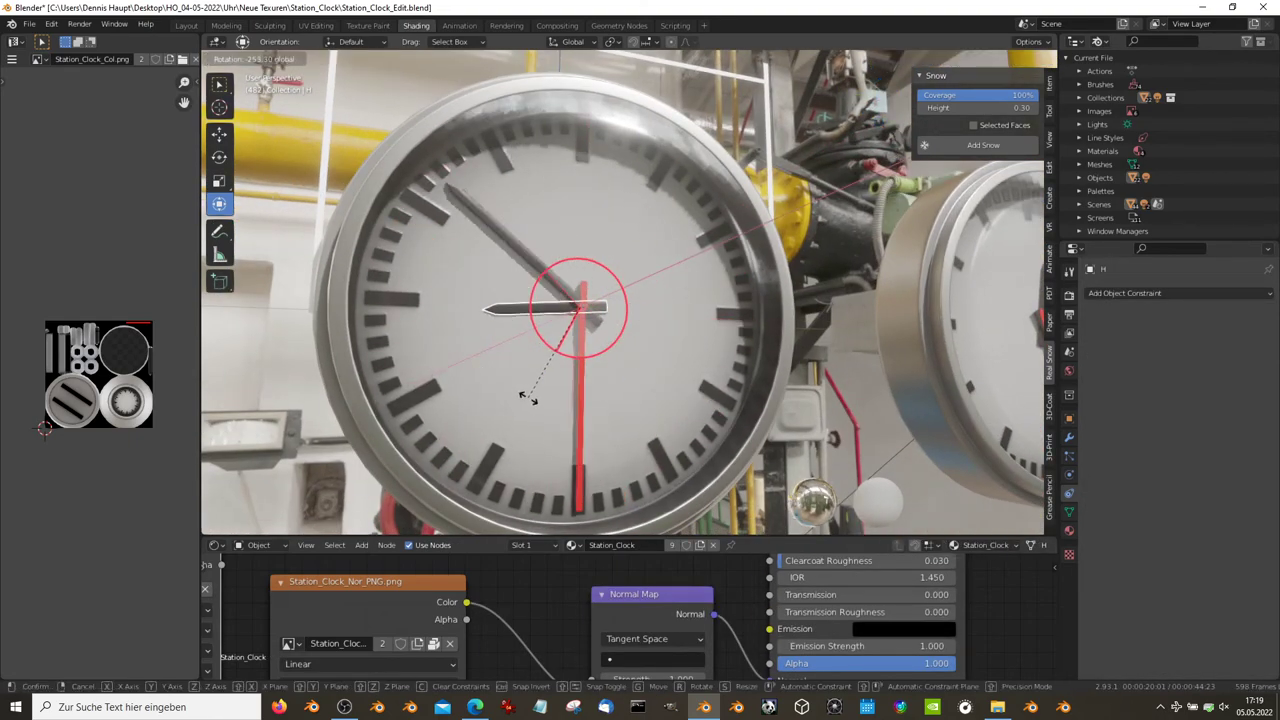
key("Escape")
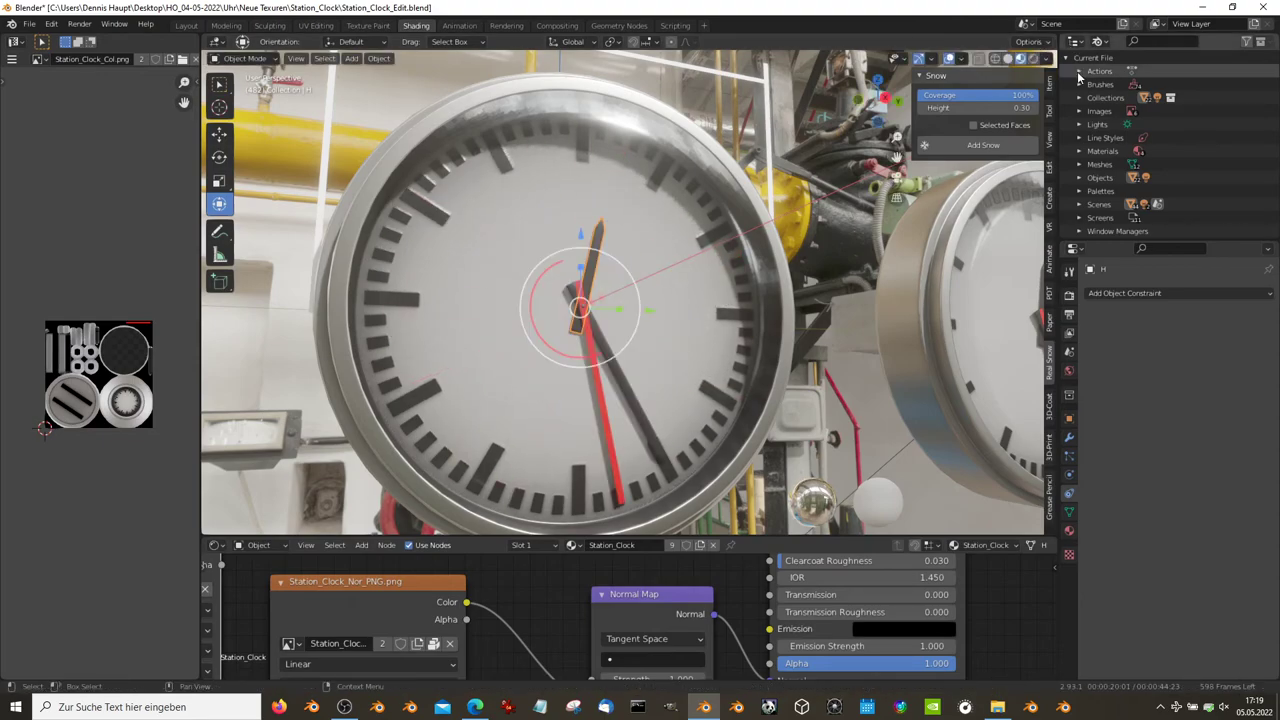
left_click(1052, 86)
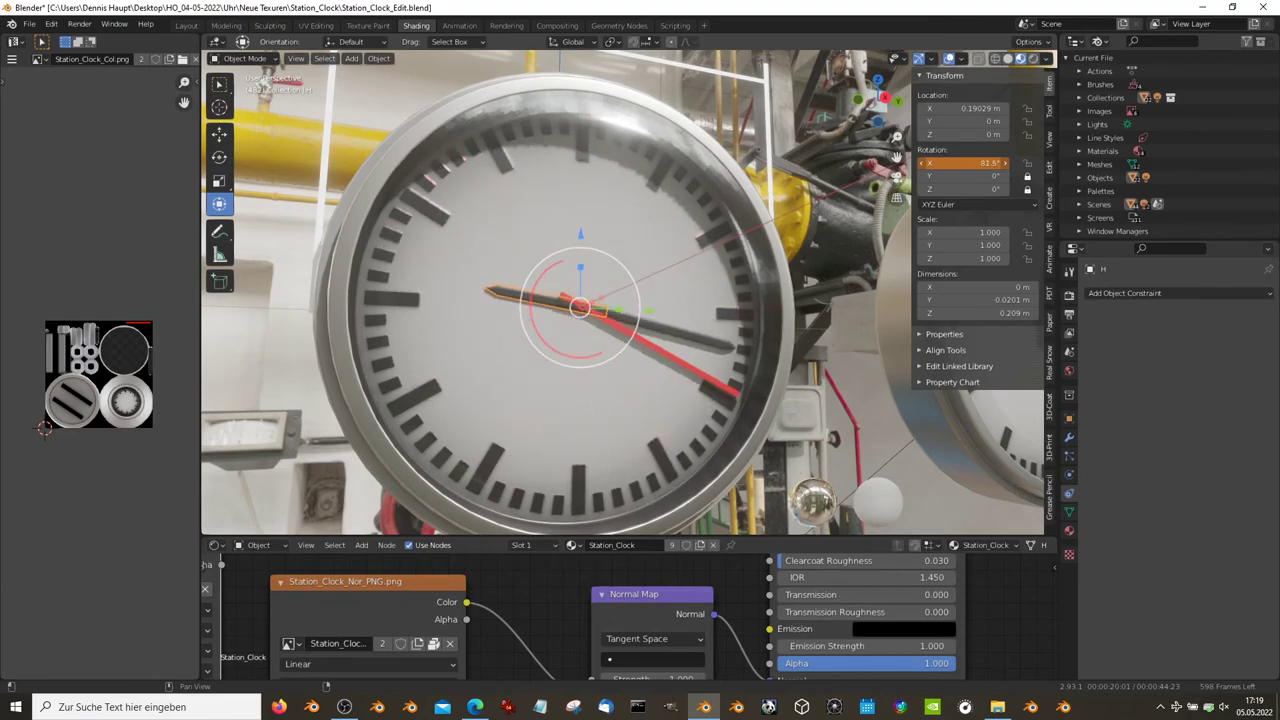
mouse_move(990, 162)
left_mouse_down()
mouse_move(960, 162)
mouse_move(990, 162)
left_mouse_up()
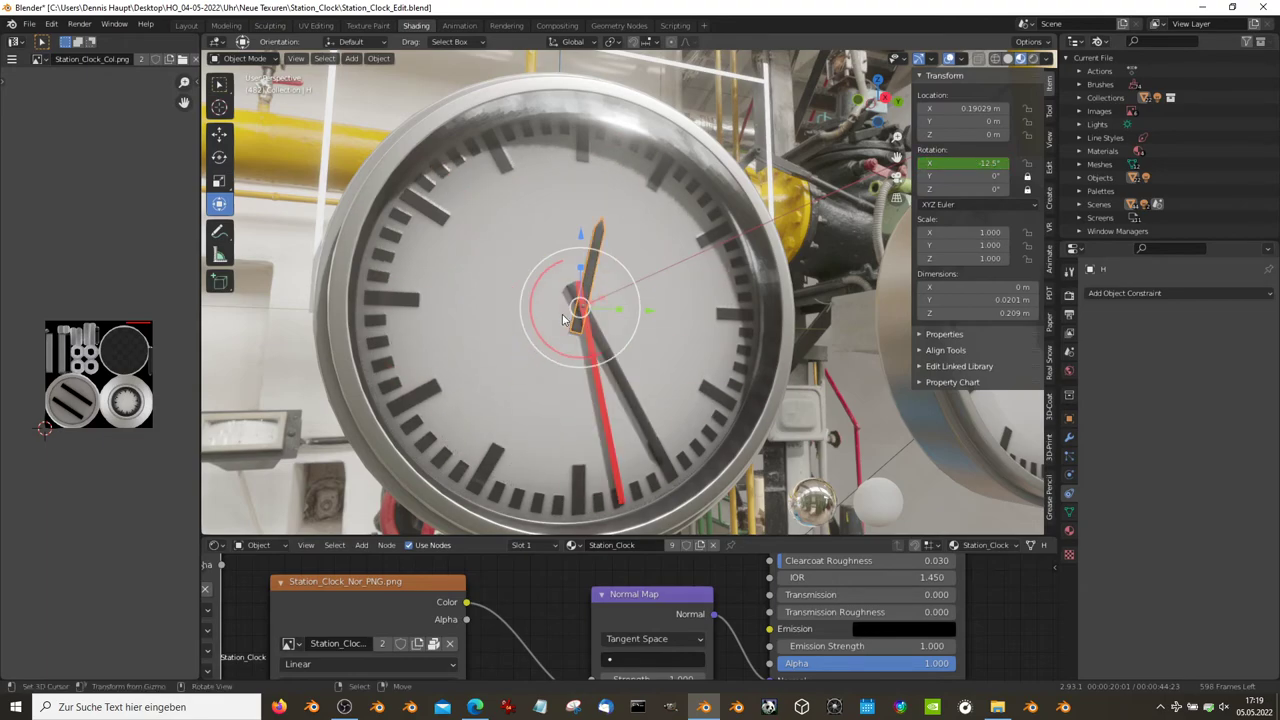
scroll(680, 287, "down", 5)
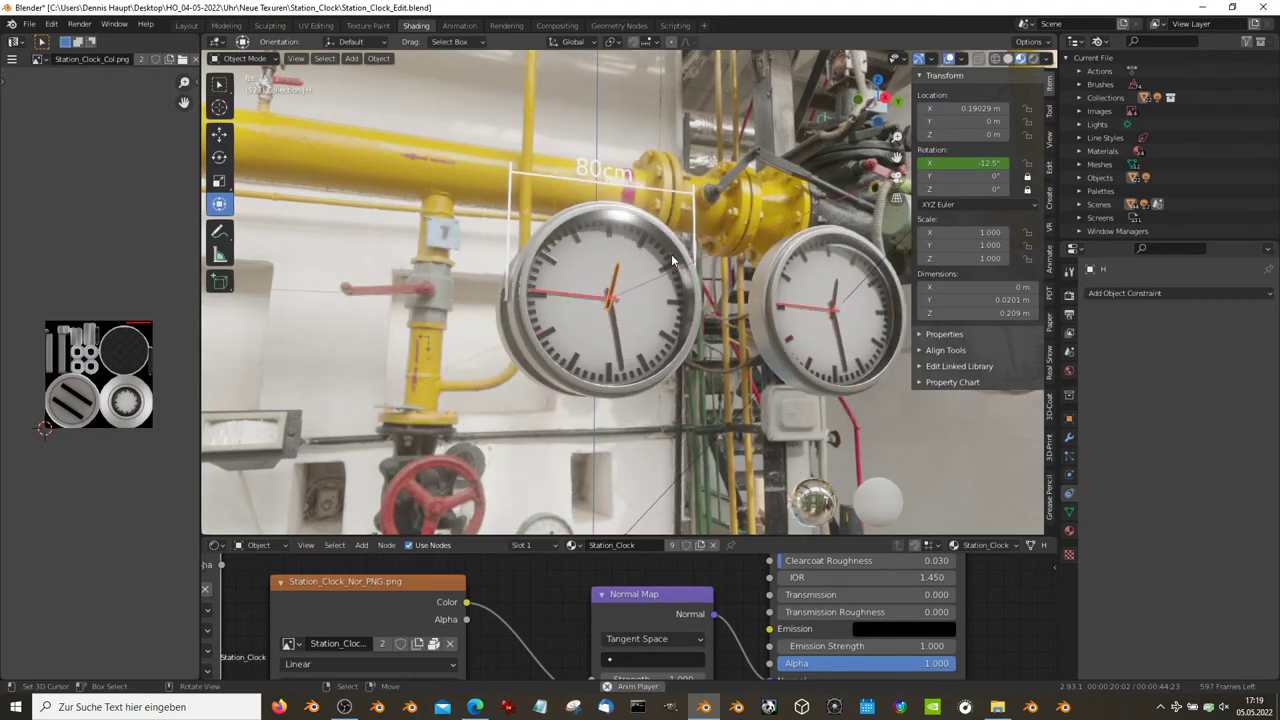
left_click(655, 244)
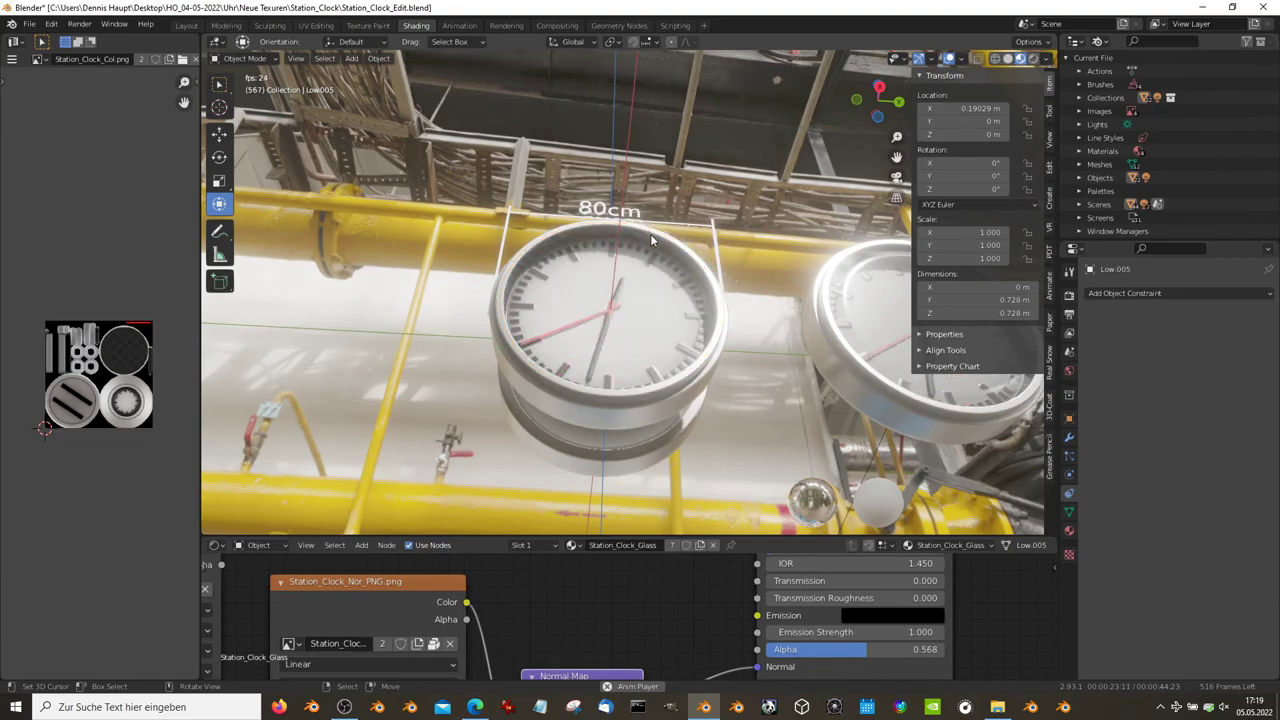
scroll(651, 240, "up", 5)
mouse_move(620, 250)
middle_mouse_down()
mouse_move(598, 298)
mouse_move(616, 226)
mouse_move(686, 257)
mouse_move(563, 306)
mouse_move(617, 357)
mouse_move(449, 314)
mouse_move(592, 265)
mouse_move(598, 203)
middle_mouse_up()
scroll(612, 330, "up", 4)
scroll(598, 201, "up", 4)
mouse_move(612, 288)
middle_mouse_down()
mouse_move(662, 335)
mouse_move(670, 424)
mouse_move(657, 374)
mouse_move(524, 389)
mouse_move(570, 387)
mouse_move(587, 337)
middle_mouse_up()
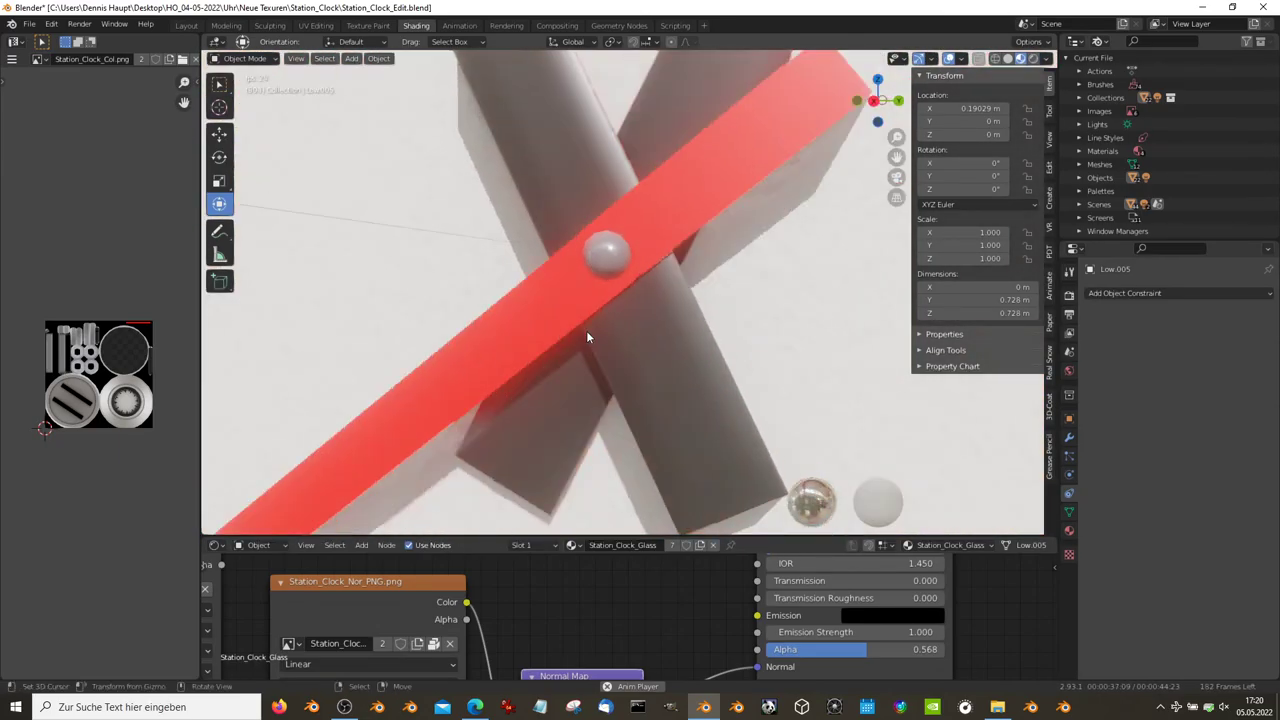
scroll(587, 320, "down", 5)
key("KP_1")
key("KP_Decimal")
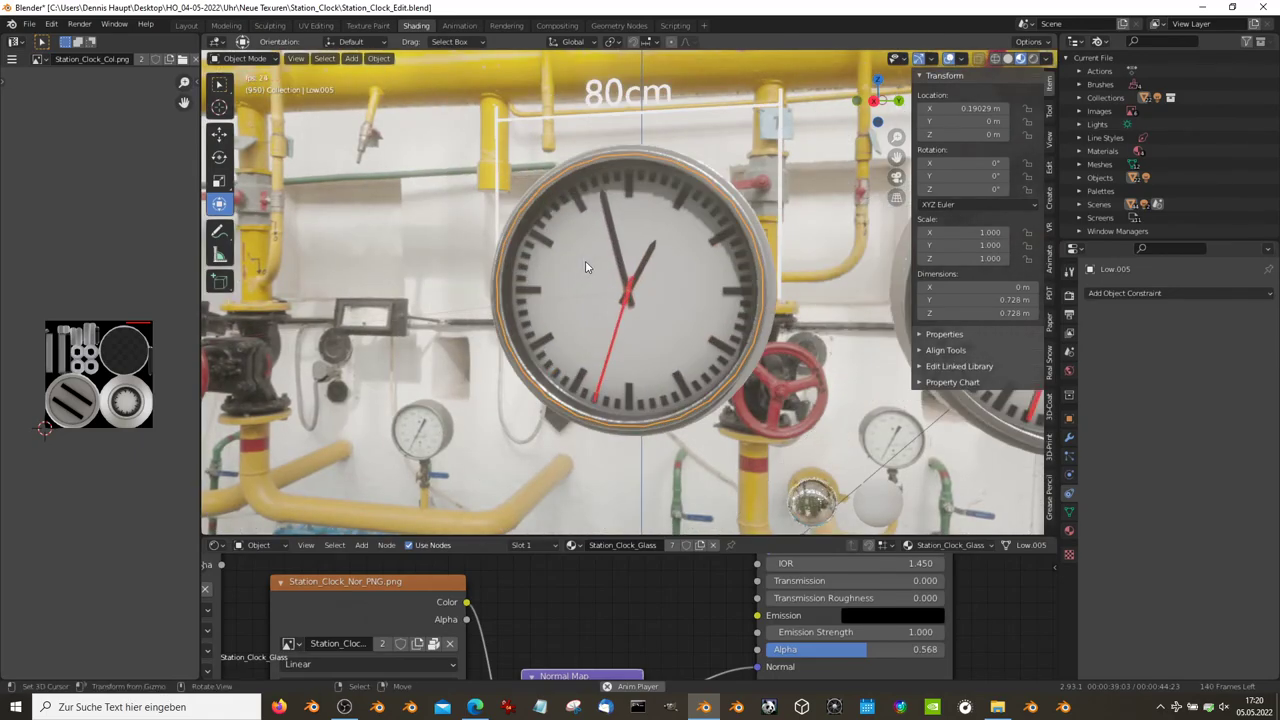
middle_click_drag(587, 267, 690, 250)
left_click(690, 250)
key("g")
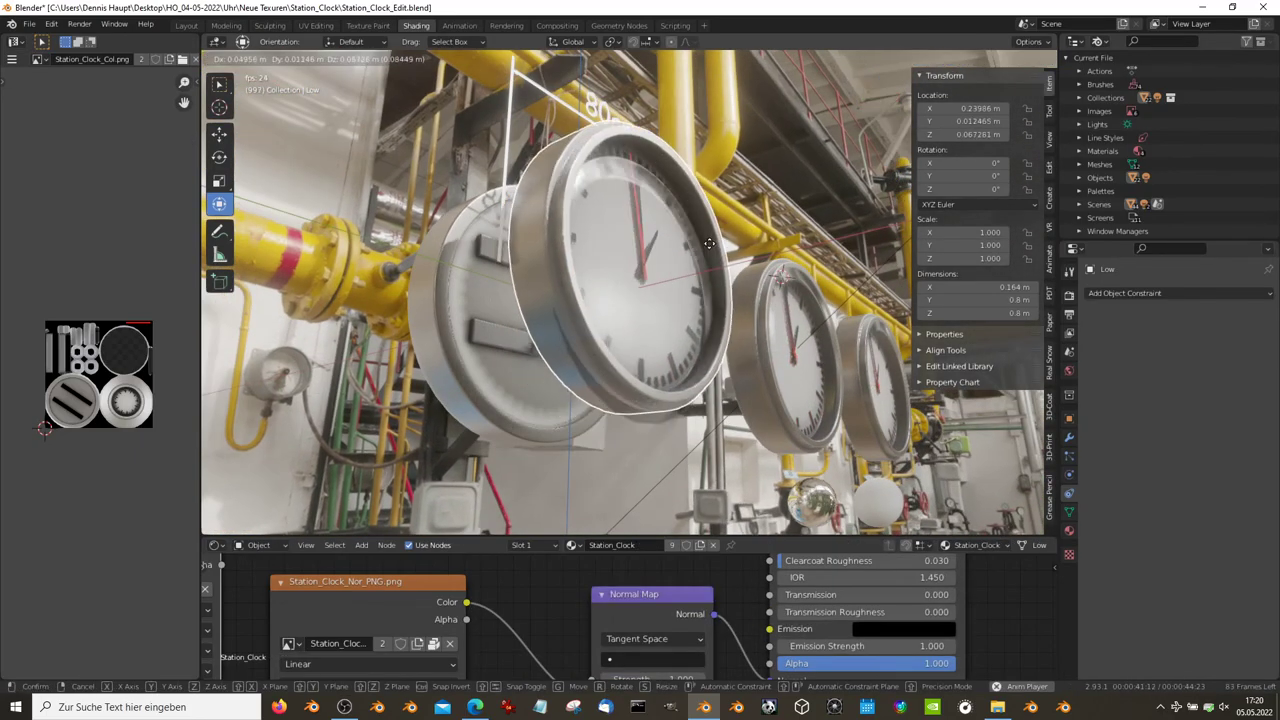
right_click(938, 289)
key("KP_1")
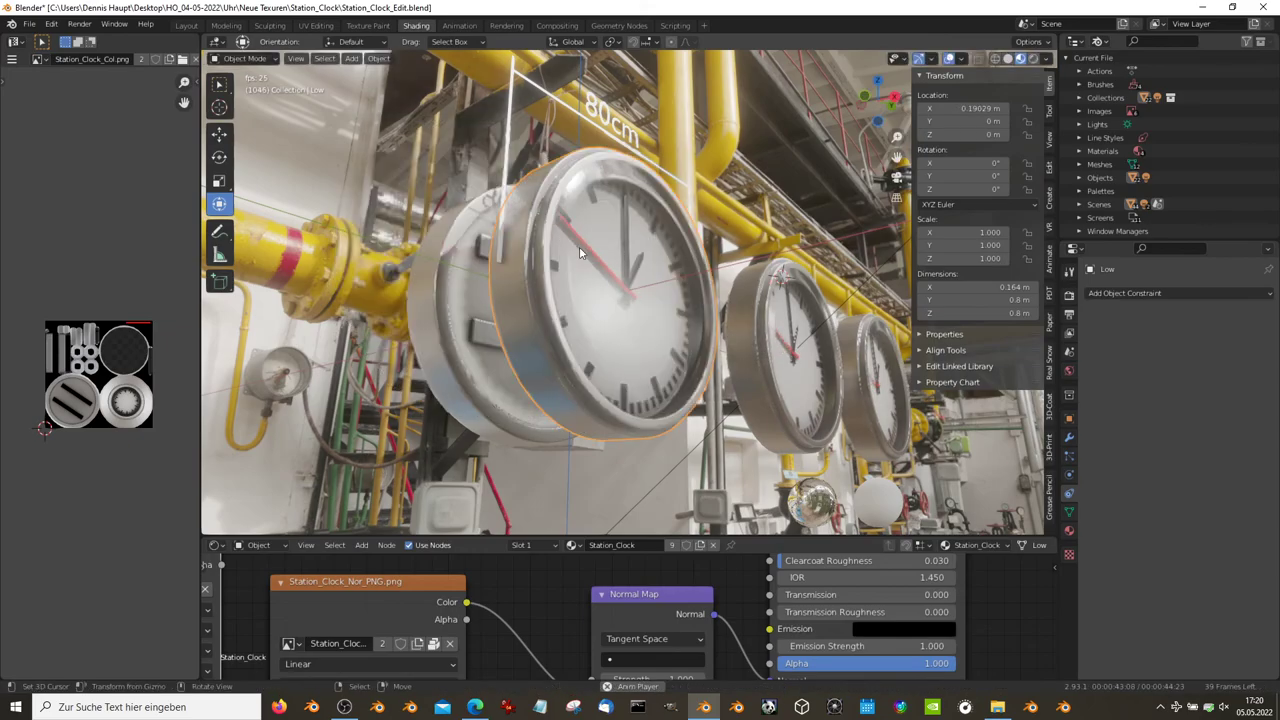
scroll(672, 315, "down", 2)
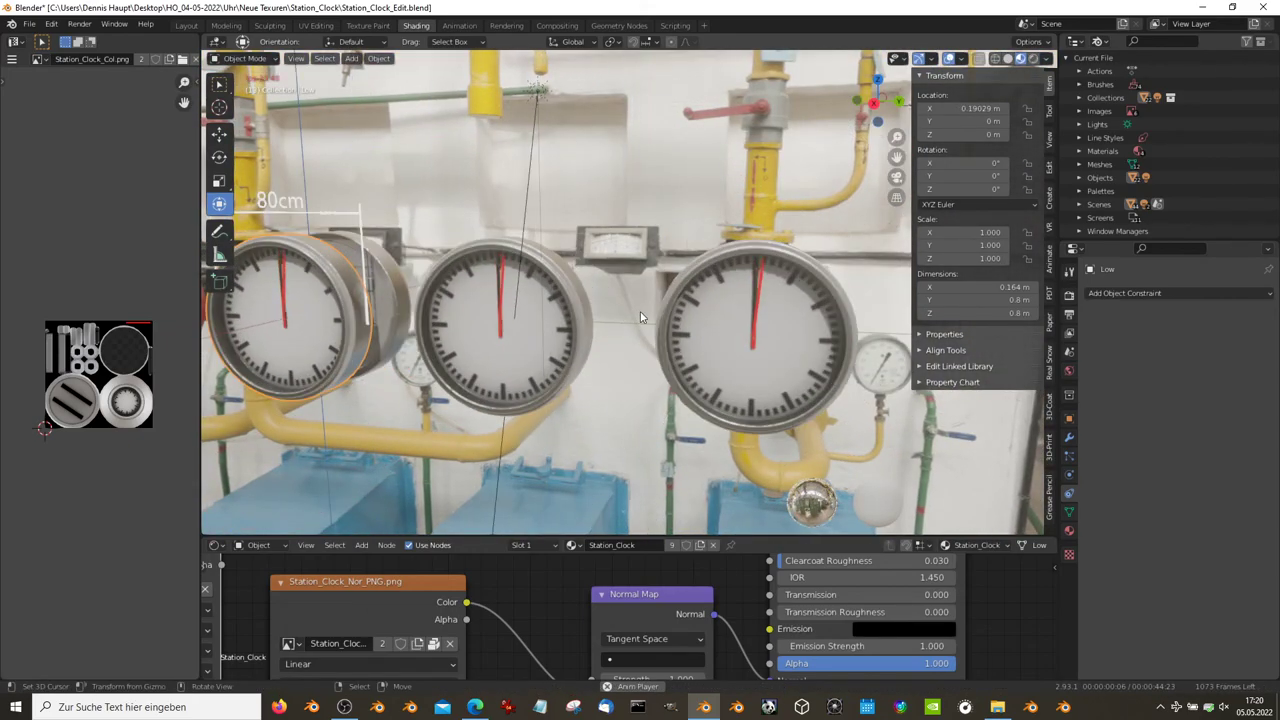
Step: Select clock Low.003, frame it in the view, and reset its position
middle_click_drag(672, 315, 677, 263)
left_click(677, 263)
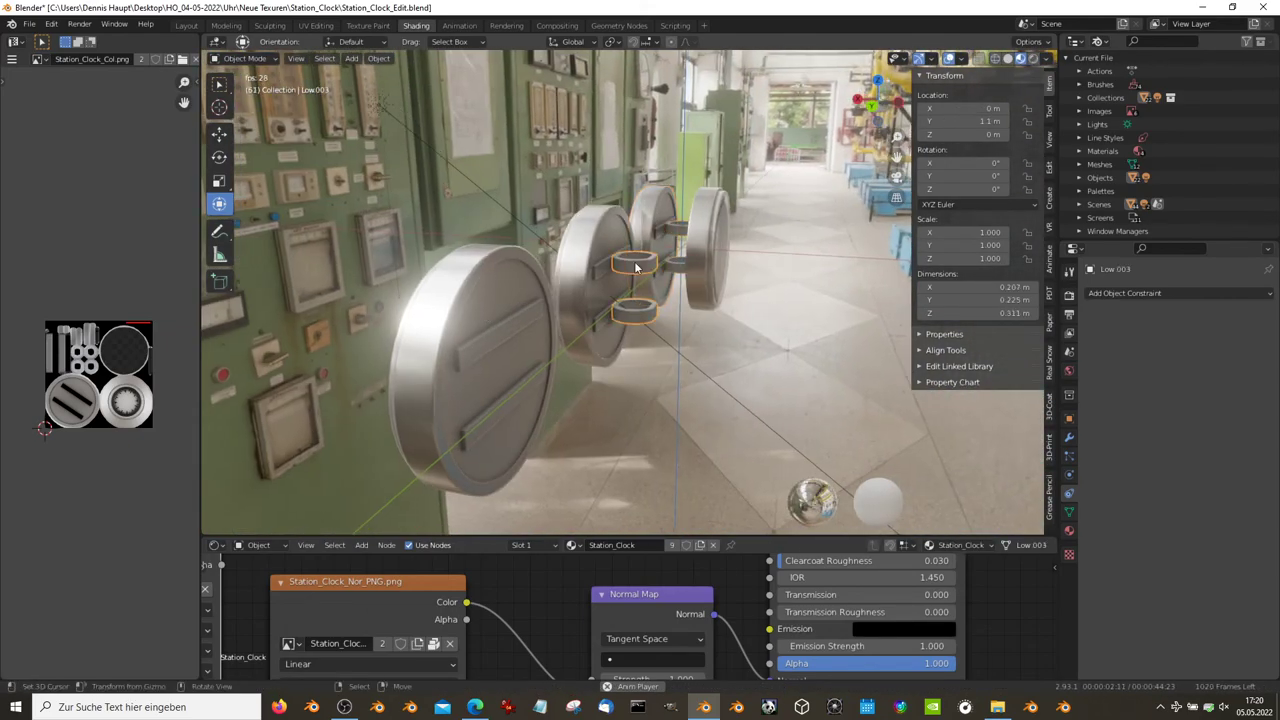
key("KP_Decimal")
key("g")
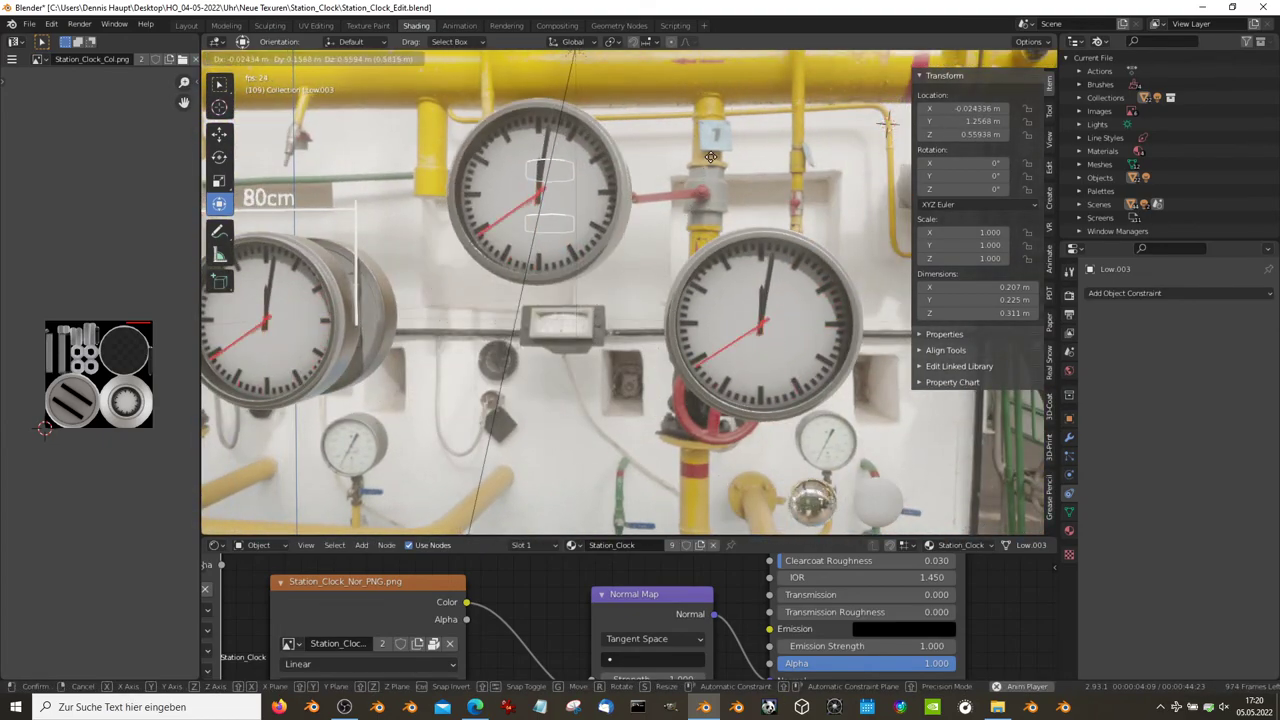
key("Escape")
Step: Turn Low.003 about the Z axis, then tilt it about the X axis
key("r")
key("z")
left_click(697, 378)
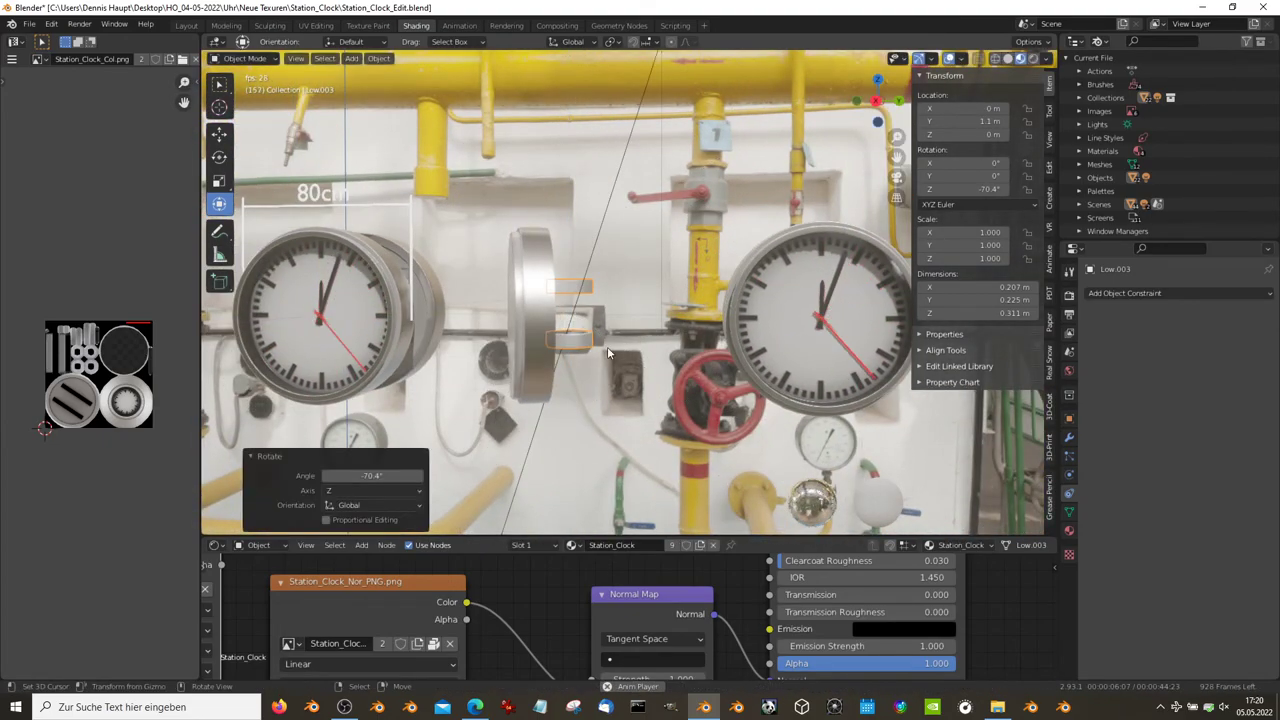
middle_click_drag(697, 378, 686, 221)
key("r")
key("x")
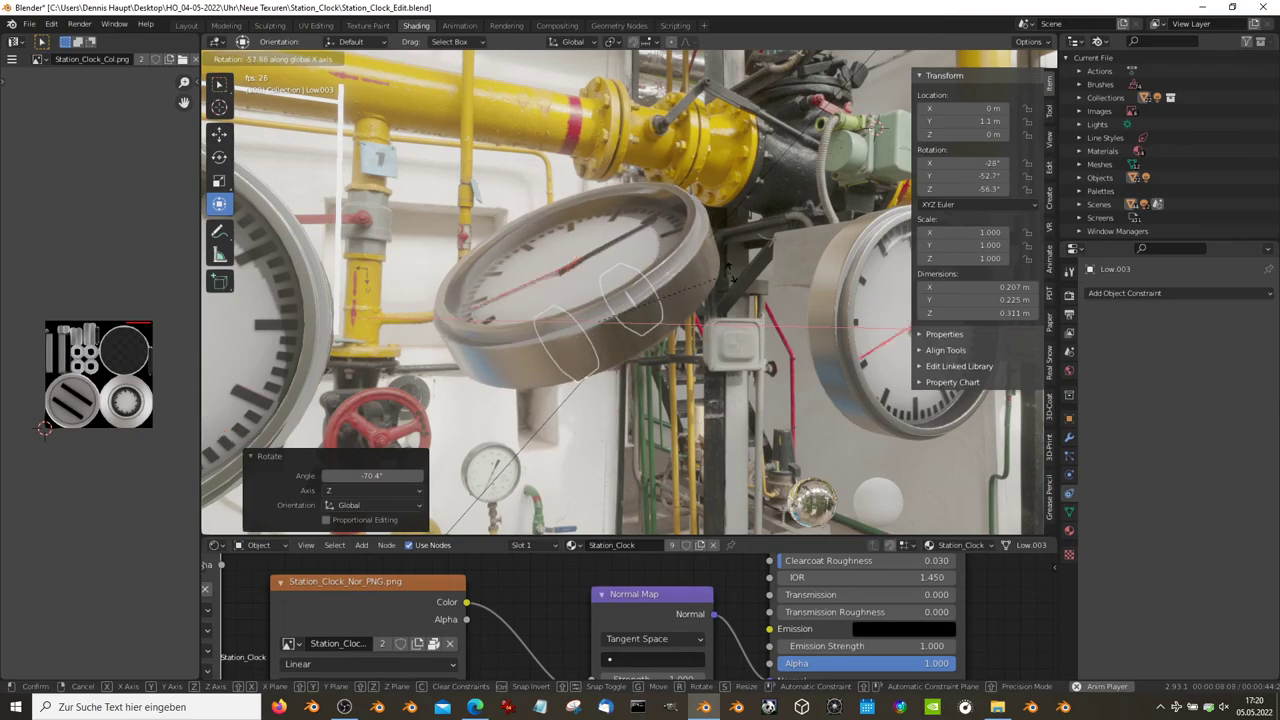
left_click(665, 235)
Step: Move in close to the clock face and make the 3D view fill the window
scroll(647, 242, "up", 3)
mouse_move(647, 242)
middle_mouse_down()
mouse_move(722, 260)
mouse_move(660, 192)
middle_mouse_up()
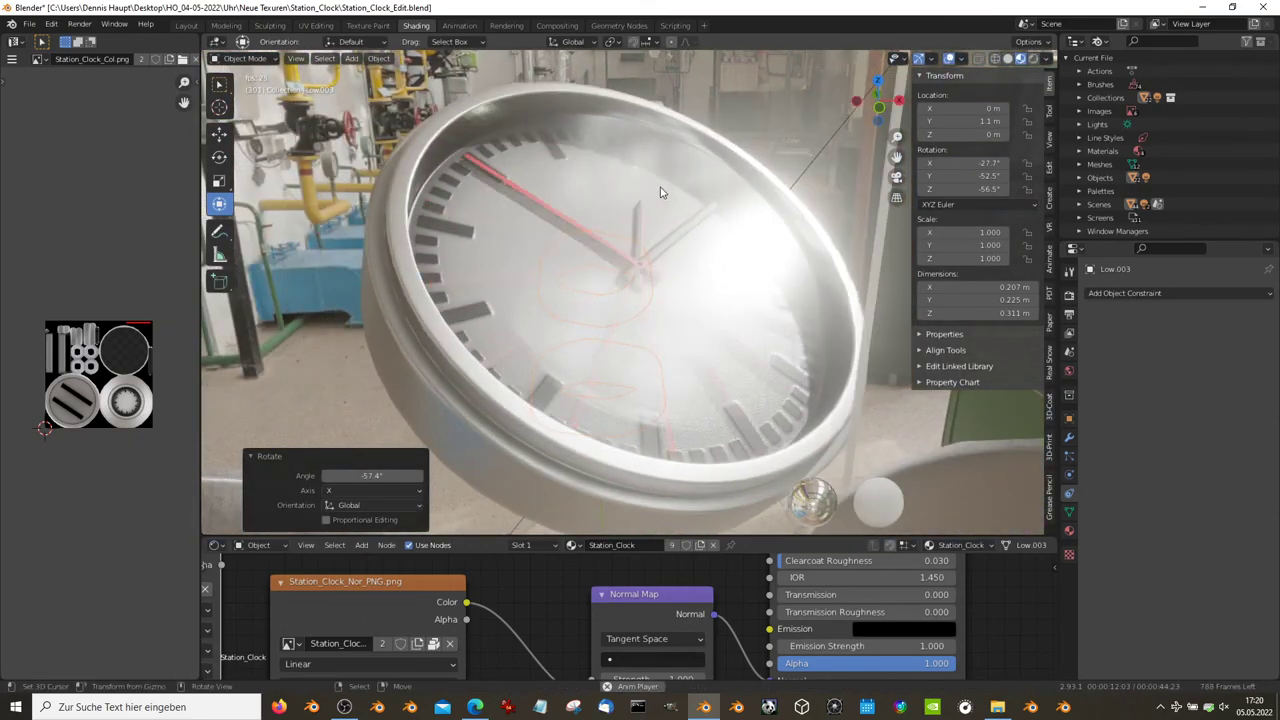
key("ctrl+space")
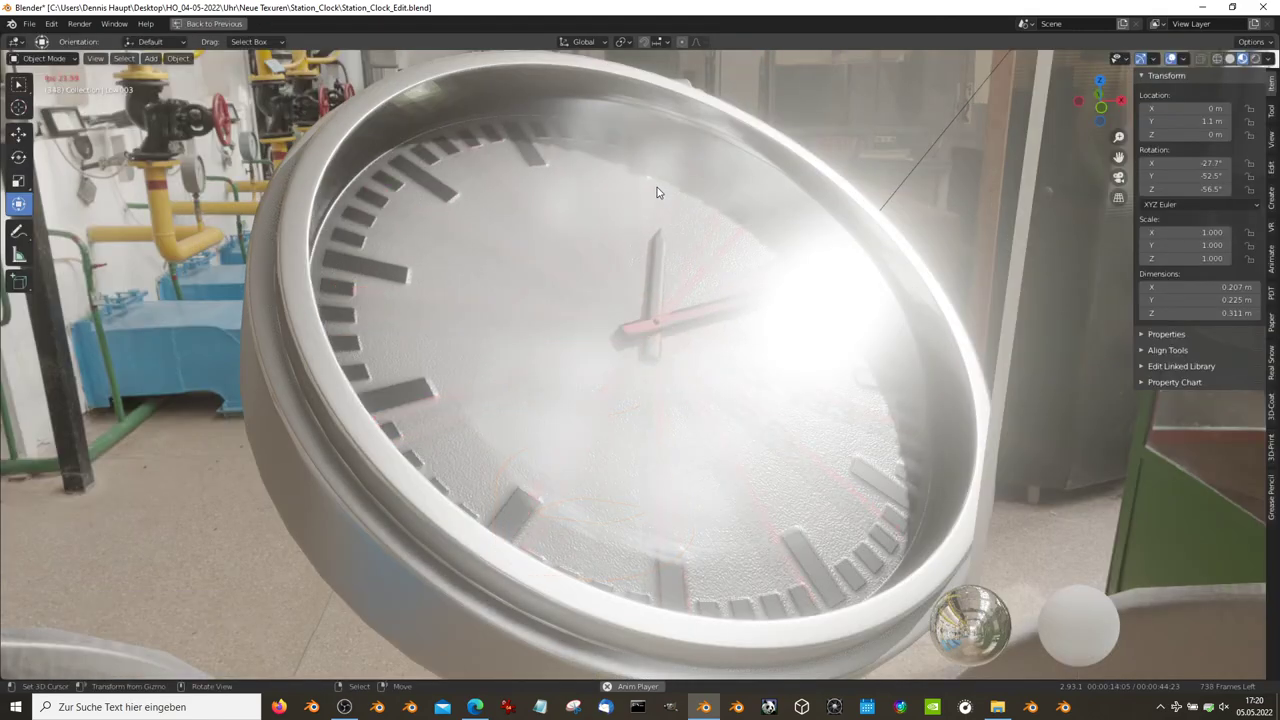
Step: Select the clock's glass cover and hide it with H
left_click(699, 241)
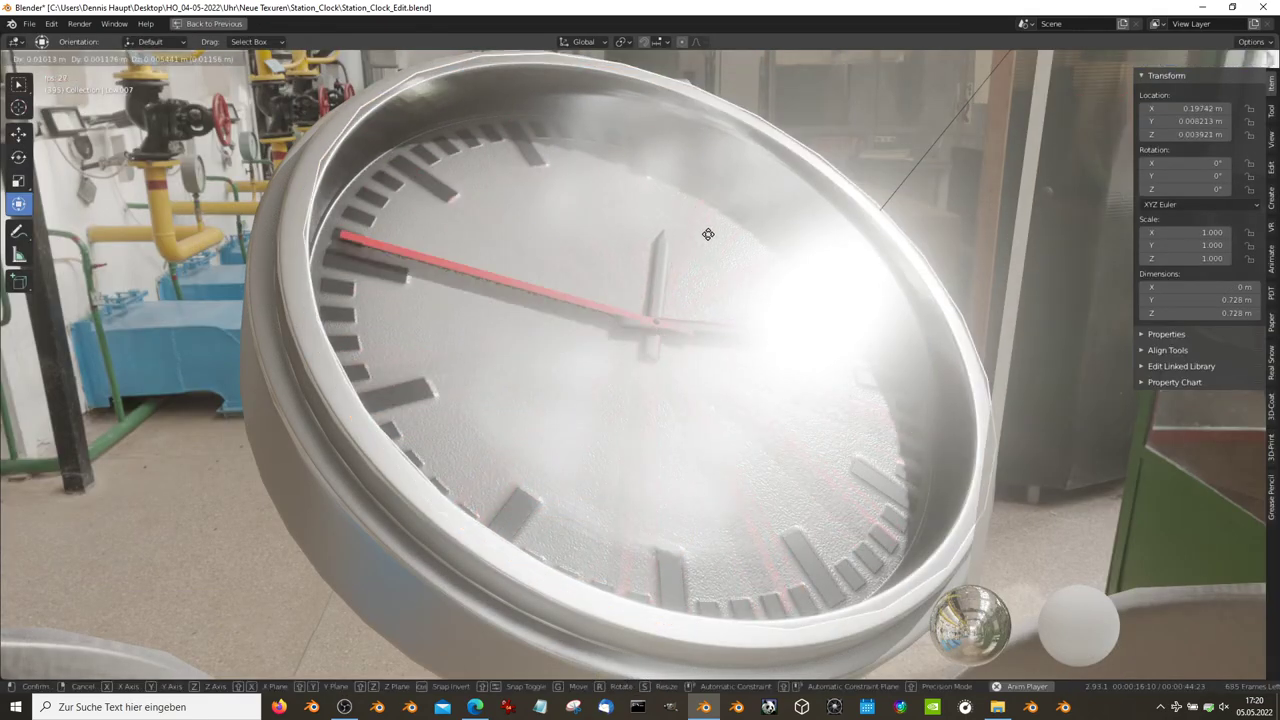
key("h")
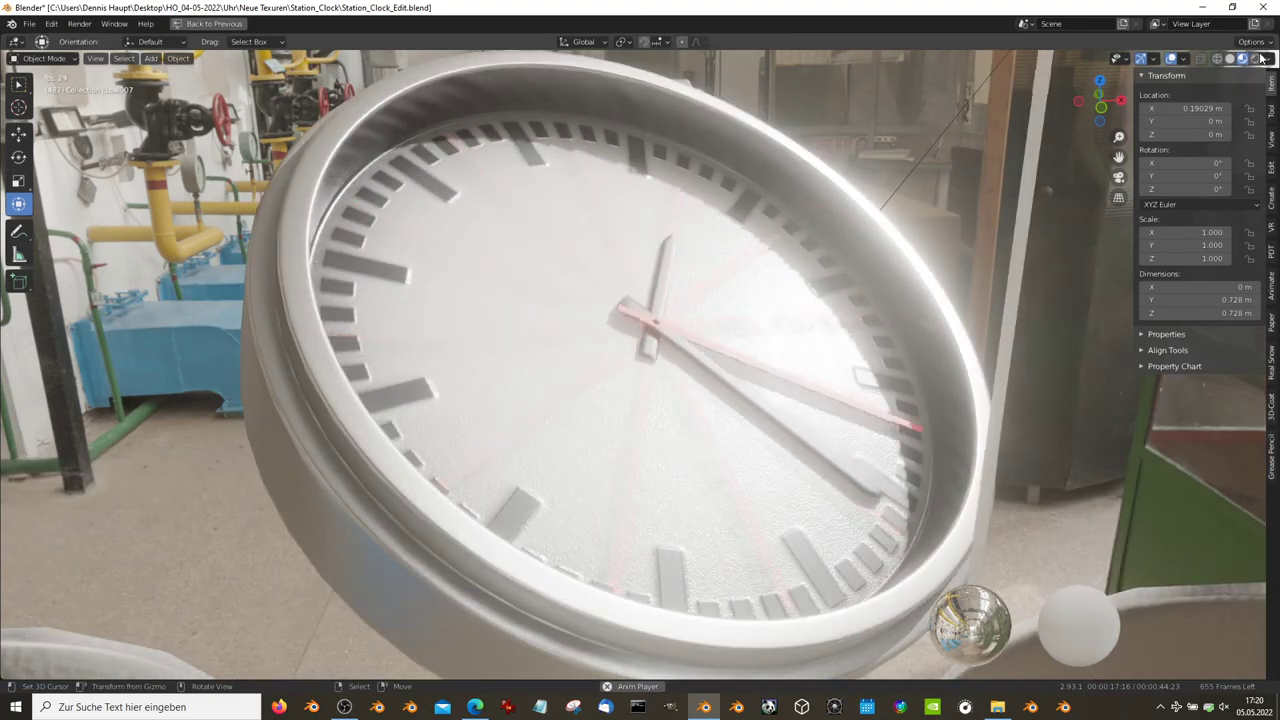
left_click(1262, 58)
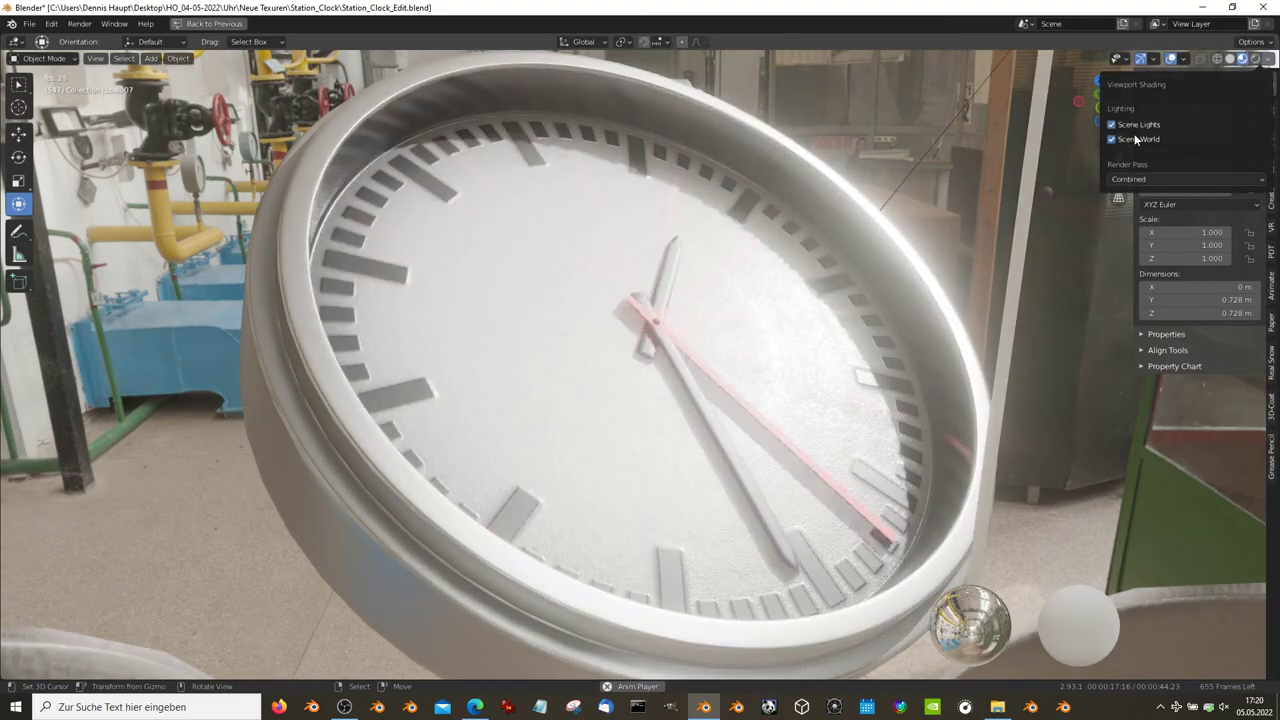
Step: Switch the viewport's Scene World off and turn Scene Lights back on
left_click(1134, 134)
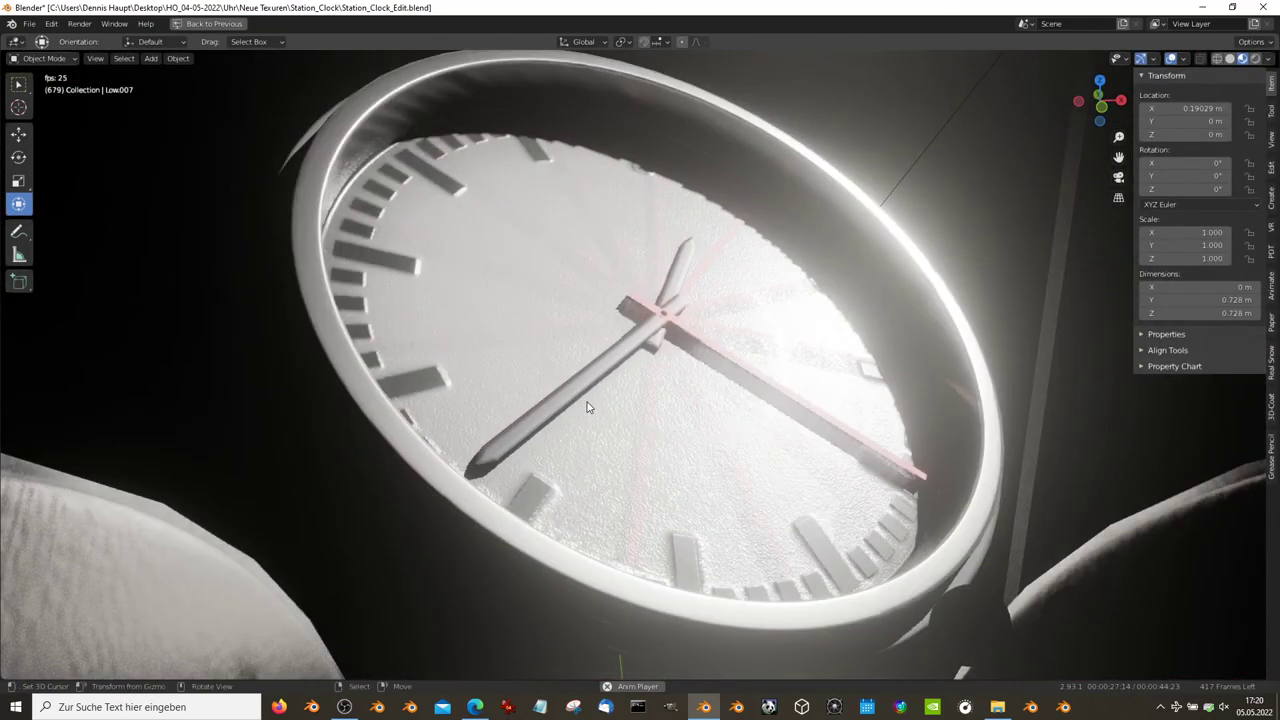
left_click(1267, 58)
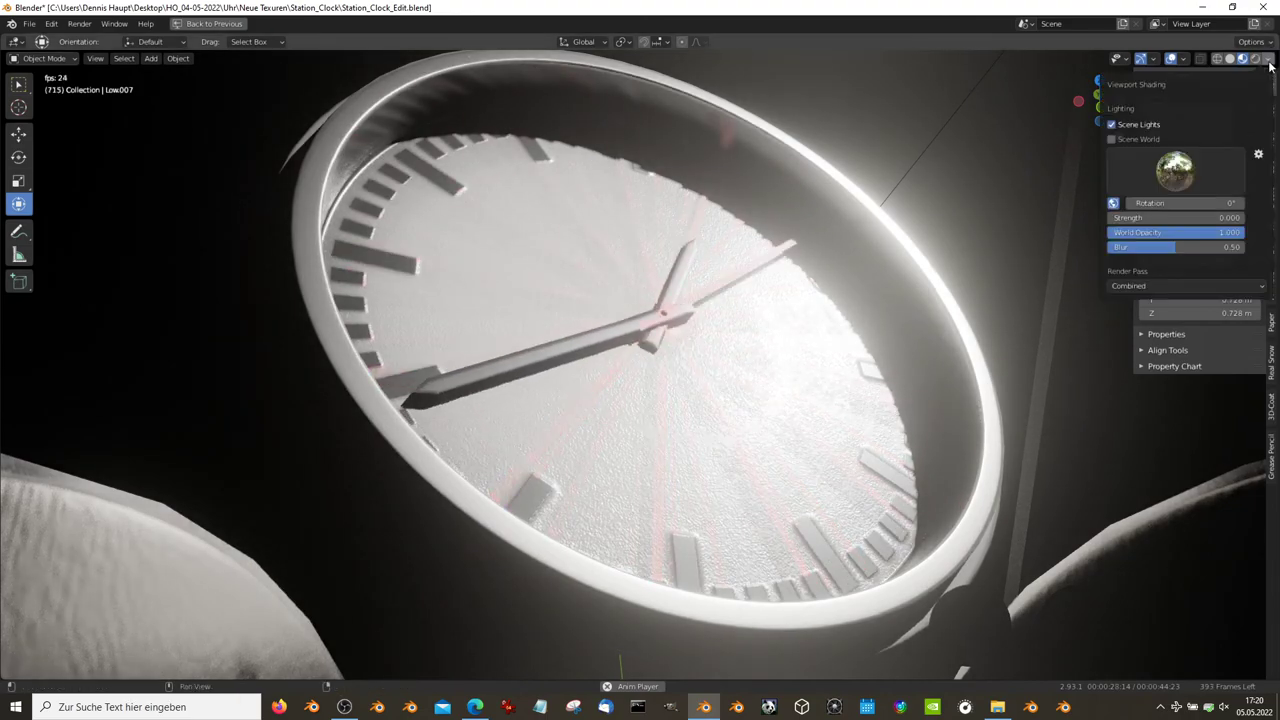
left_click(1172, 188)
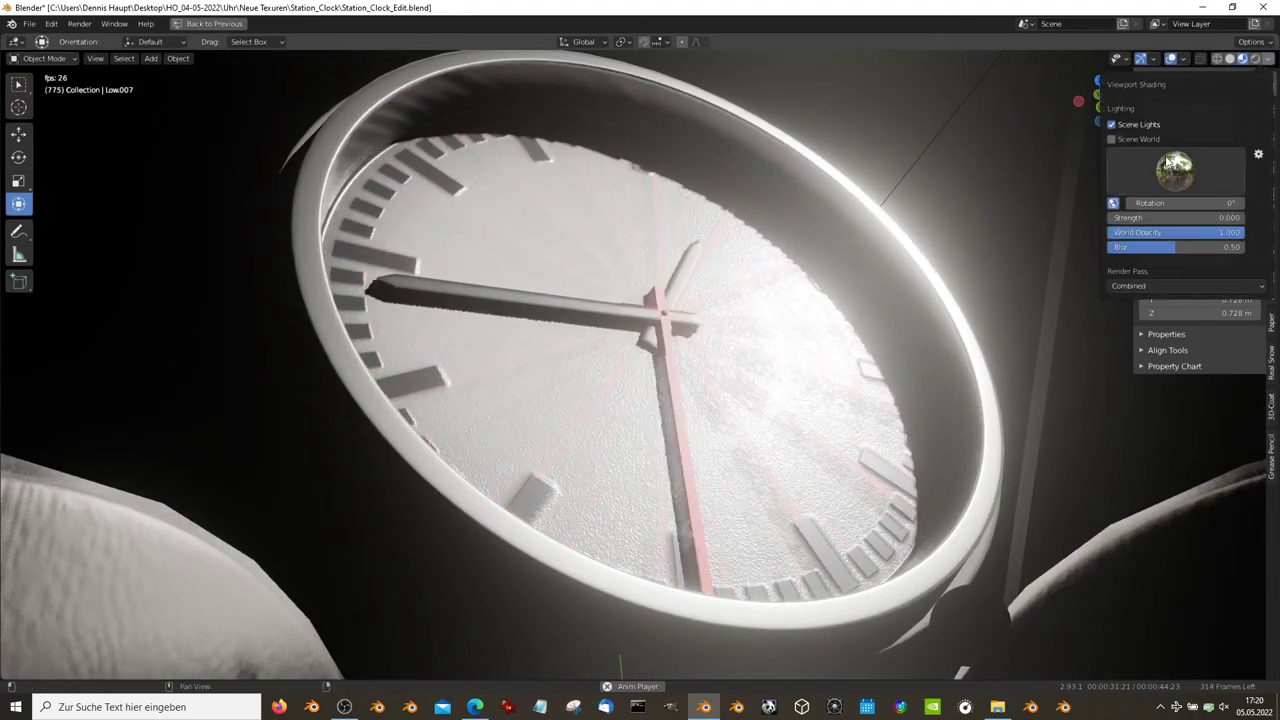
left_click(1130, 123)
left_click(1140, 138)
left_click(1140, 138)
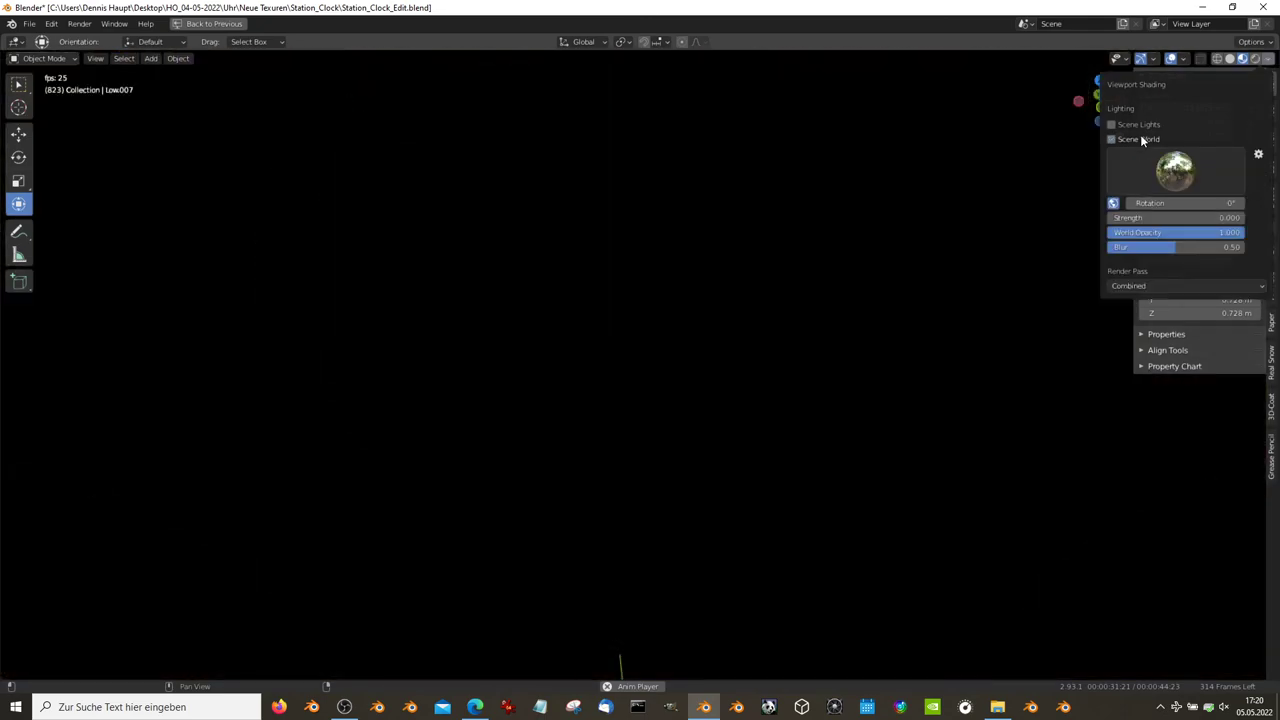
left_click(1138, 124)
Step: Raise HDRI strength, pick a warm HDRI, clear Low.003's rotation, and restore the Shading layout
left_click_drag(1120, 217, 1190, 217)
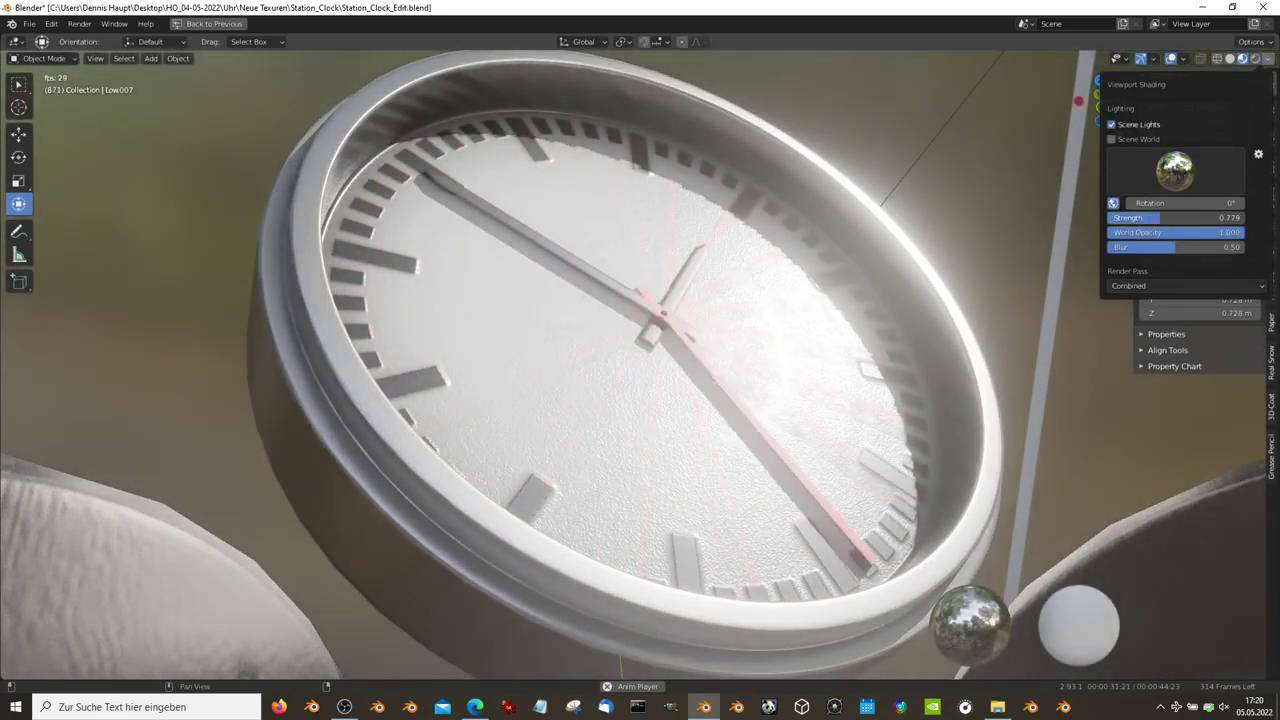
left_click(1175, 172)
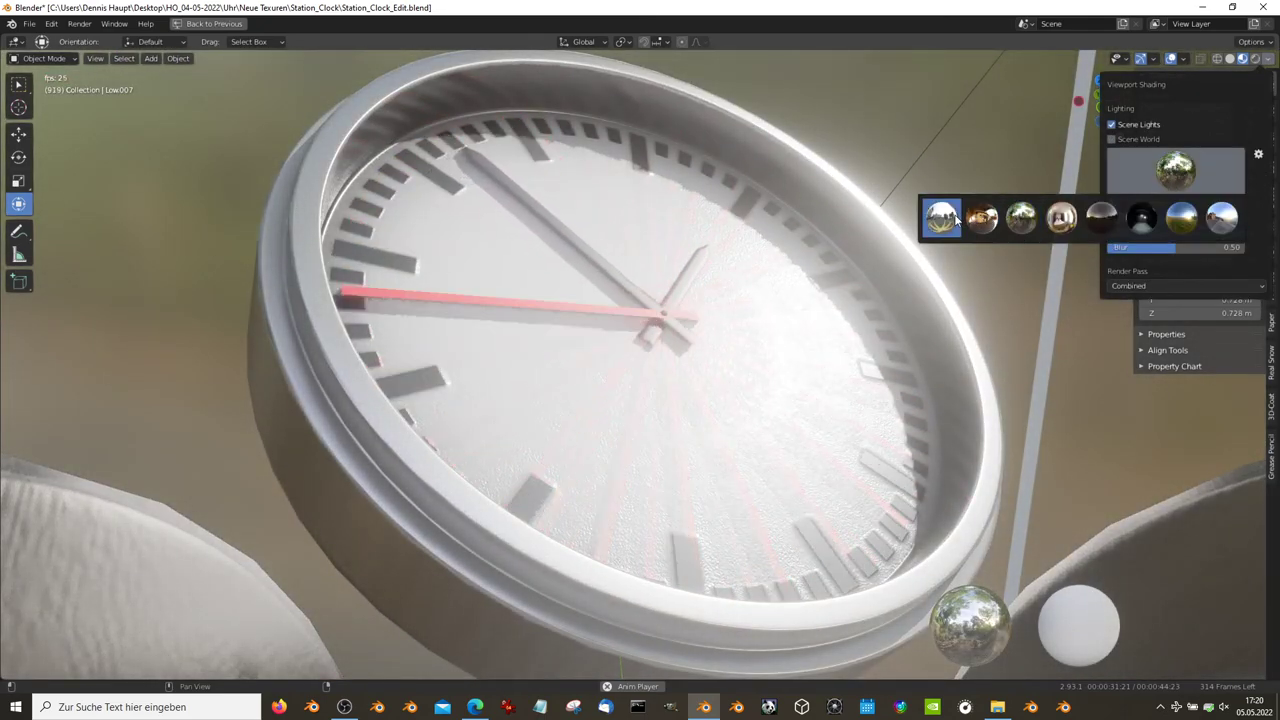
left_click(971, 215)
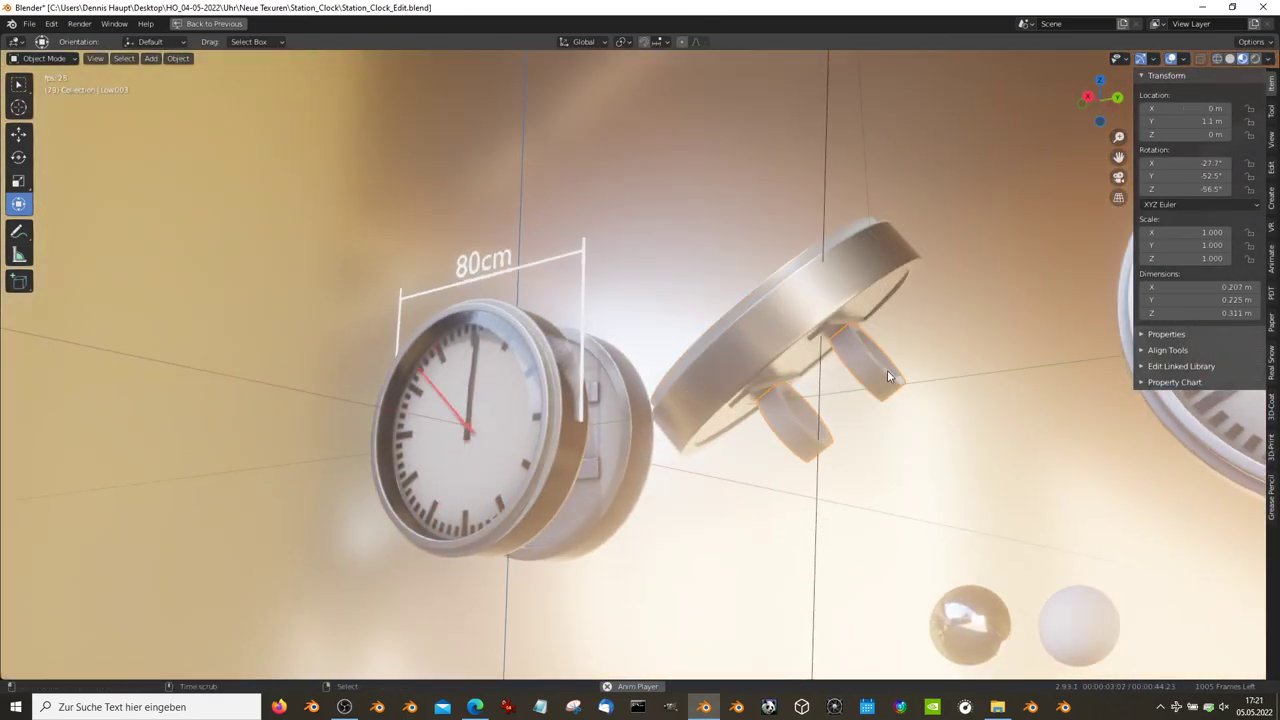
key("alt+r")
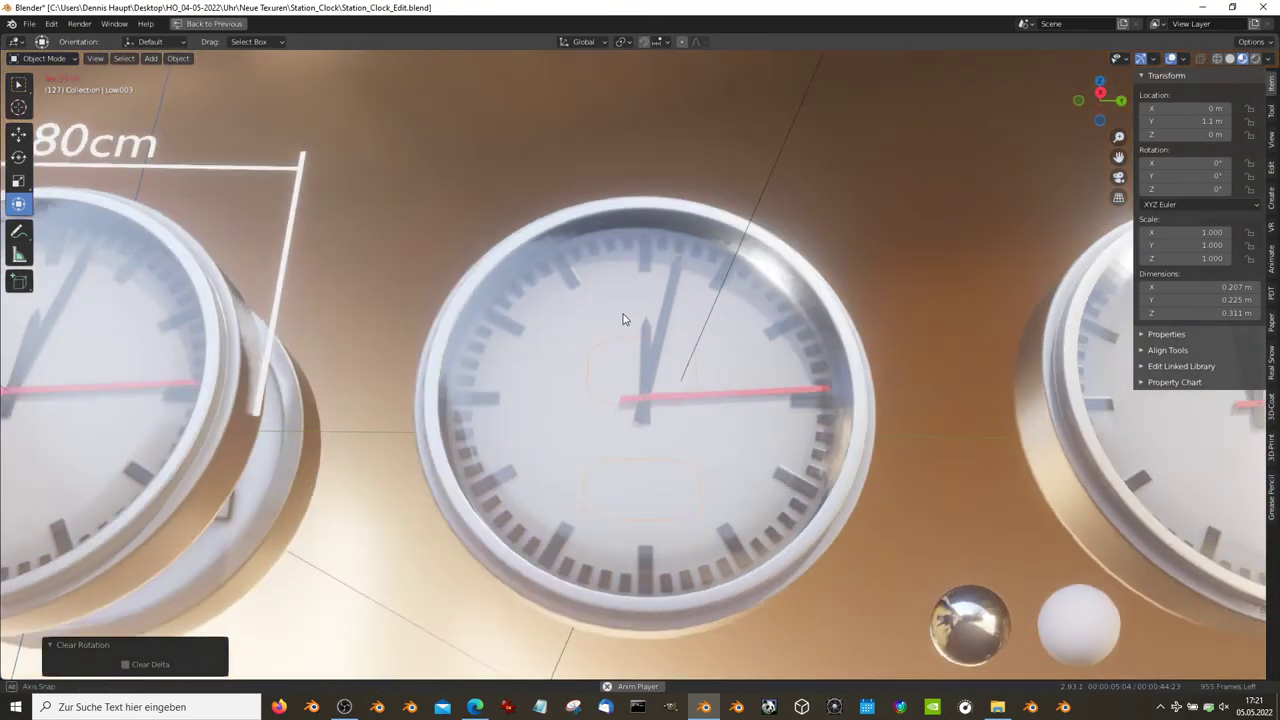
key("ctrl+space")
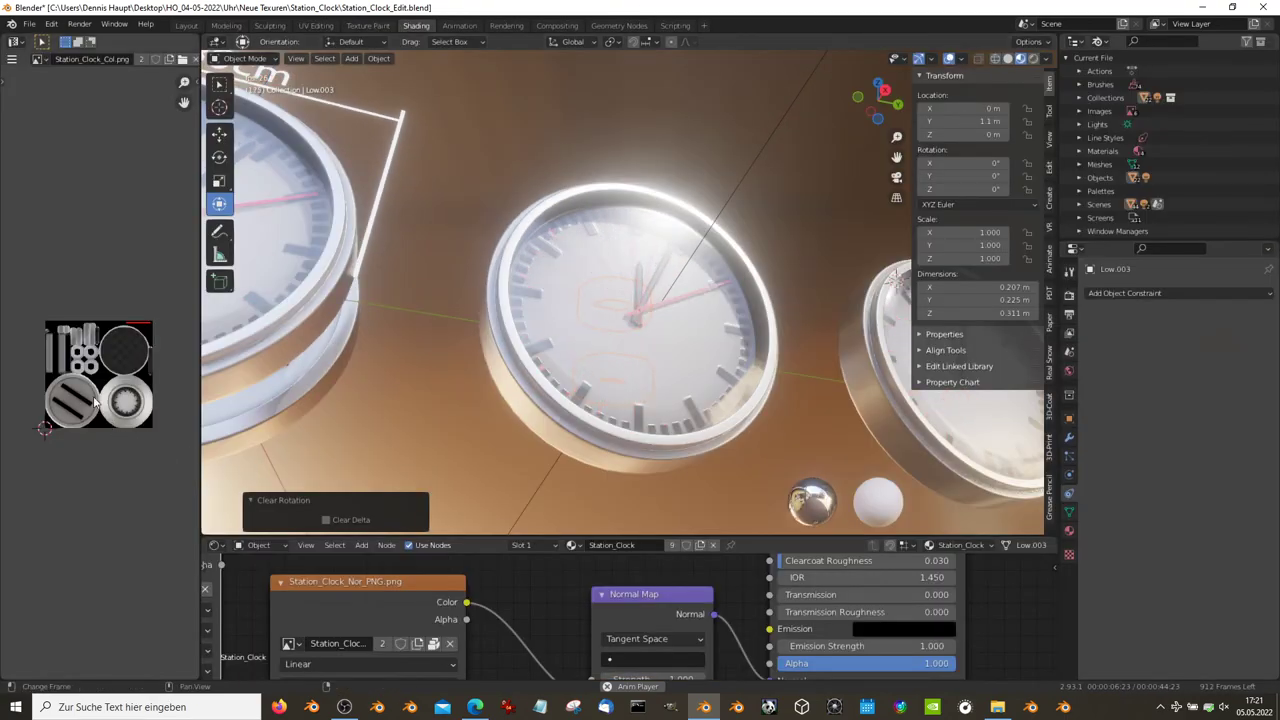
Step: Maximize the Station_Clock_Col.png texture view, zoom around it, and restore the layout
key("ctrl+space")
scroll(627, 198, "up", 3)
scroll(627, 198, "down", 1)
scroll(573, 376, "up", 1)
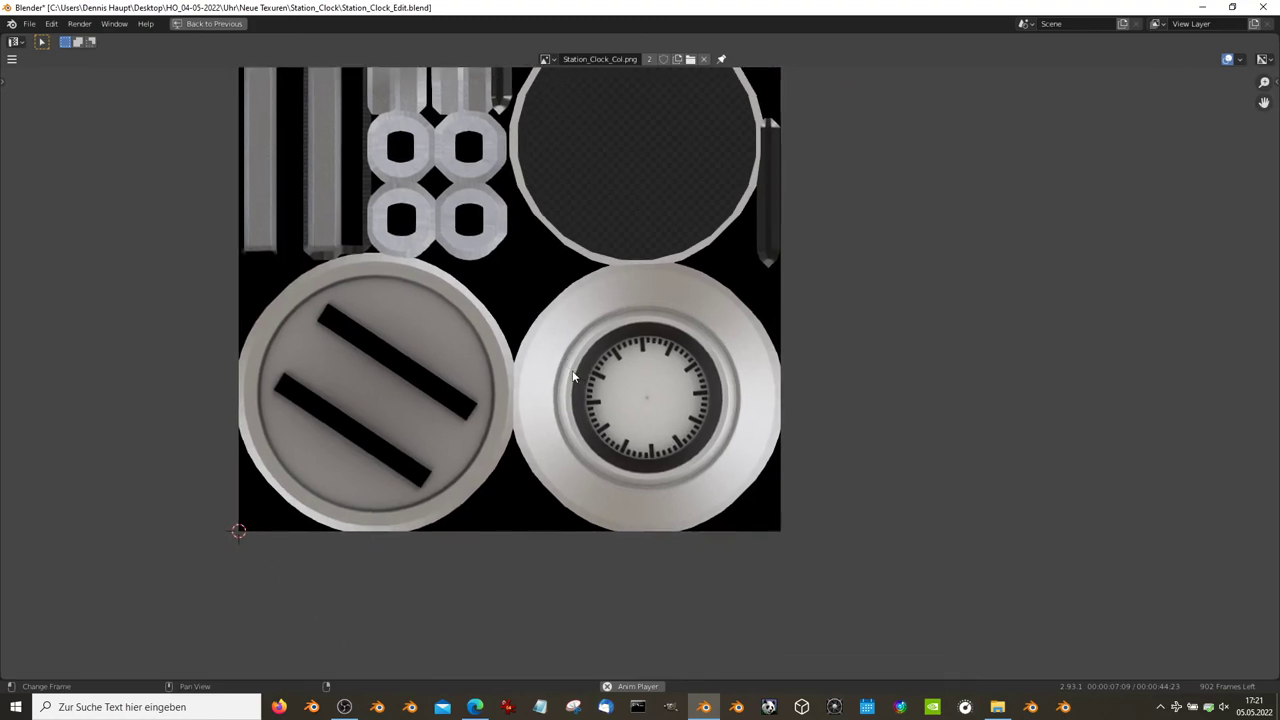
scroll(572, 372, "up", 8)
scroll(571, 366, "down", 4)
scroll(571, 364, "down", 3)
scroll(690, 405, "down", 1)
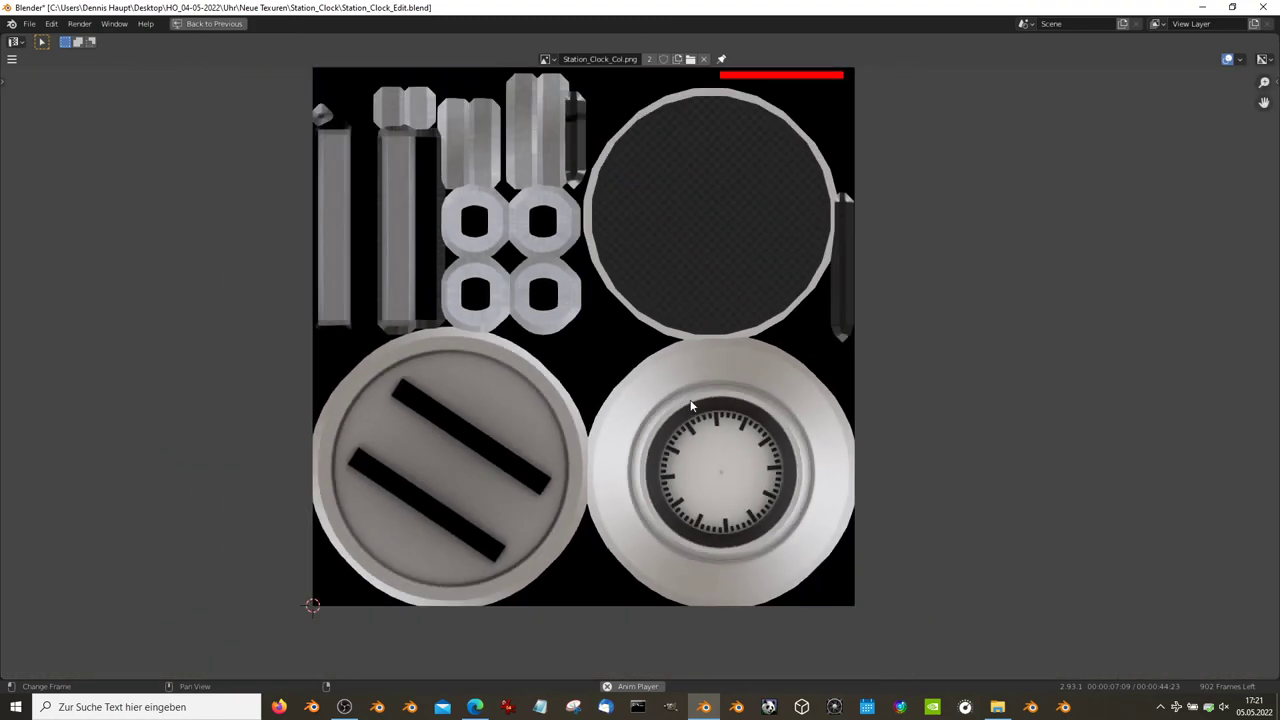
key("ctrl+space")
scroll(660, 350, "down", 4)
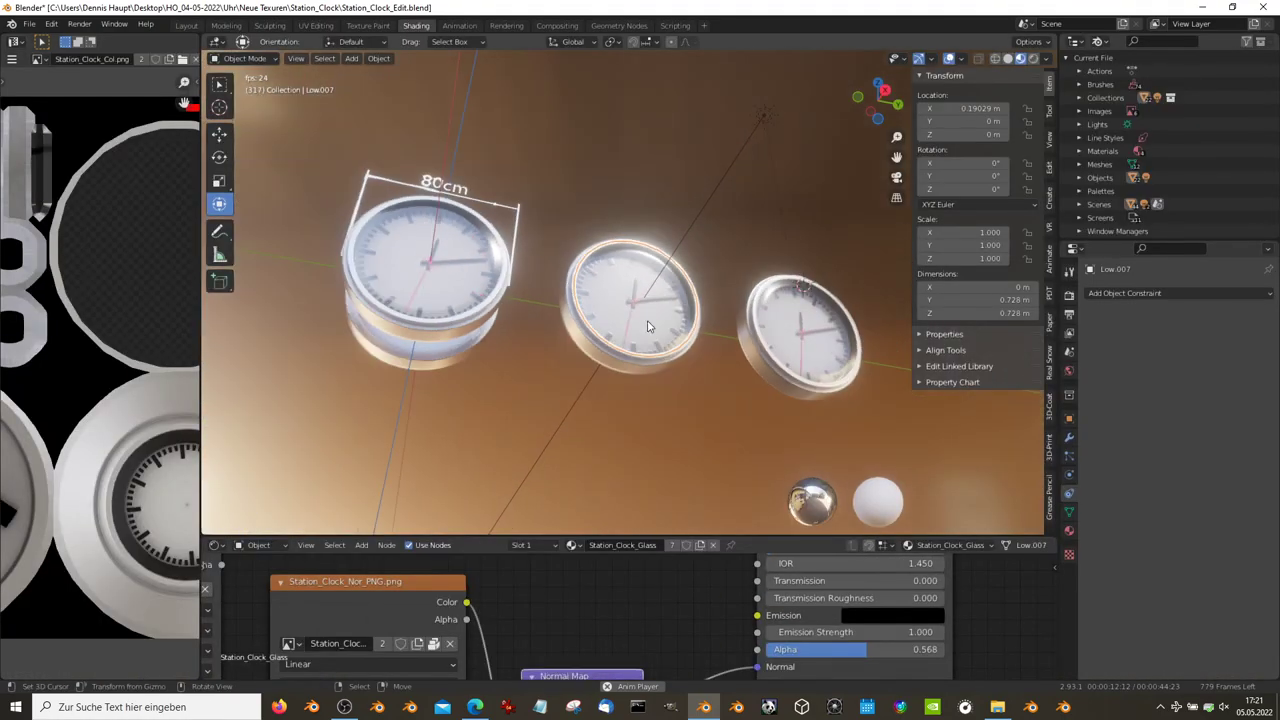
Step: Enter Edit Mode on the middle clock and select all to display its full UV layout
key("Tab")
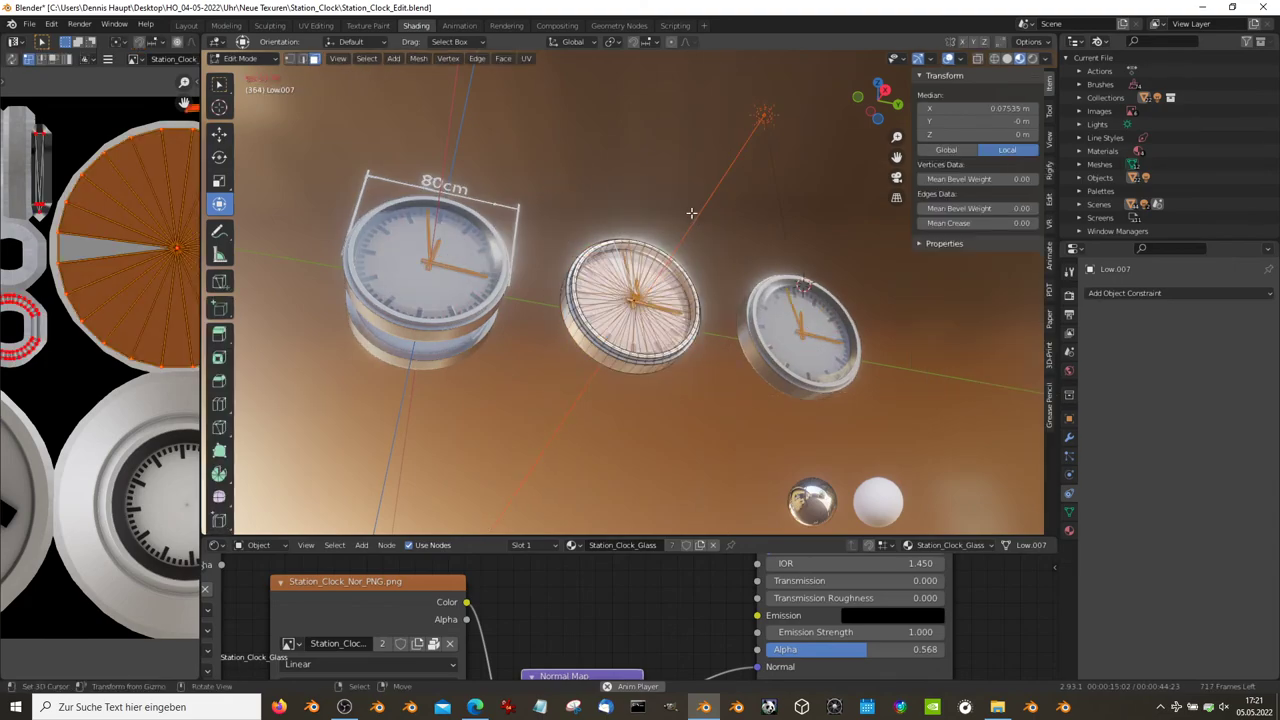
key("a")
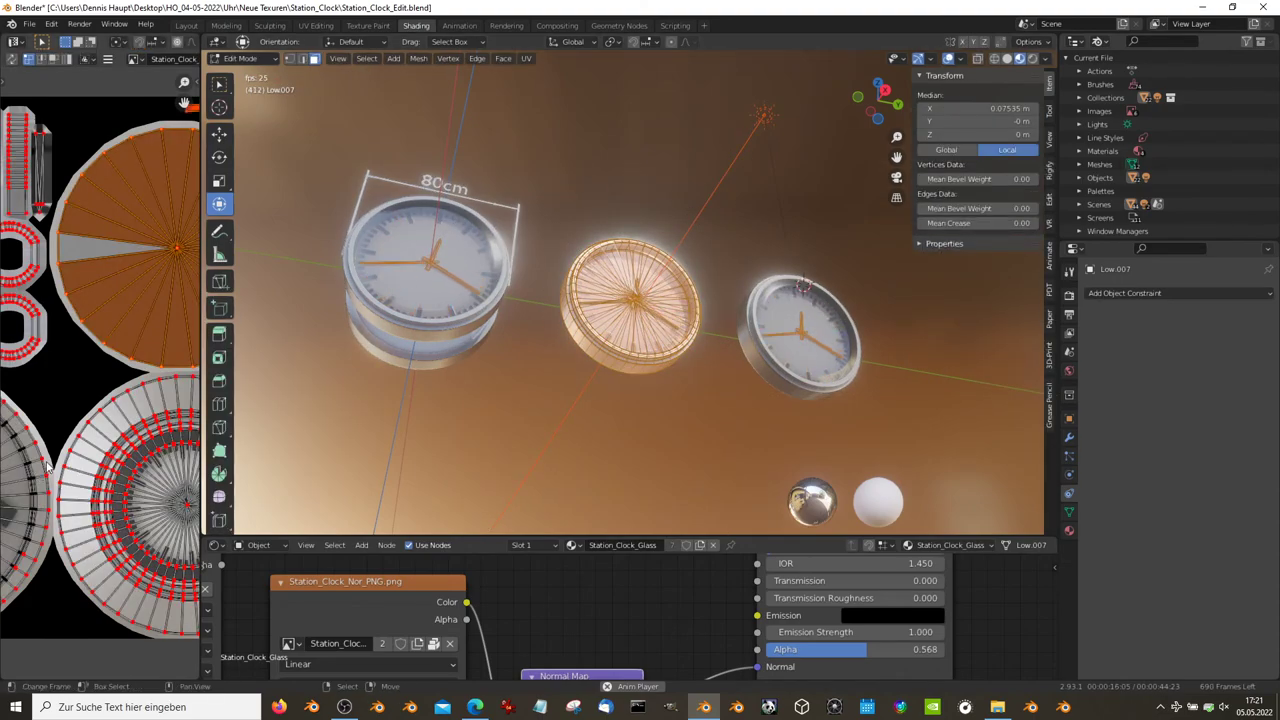
key("ctrl+space")
key("ctrl+space")
scroll(541, 602, "left", 3, "ctrl")
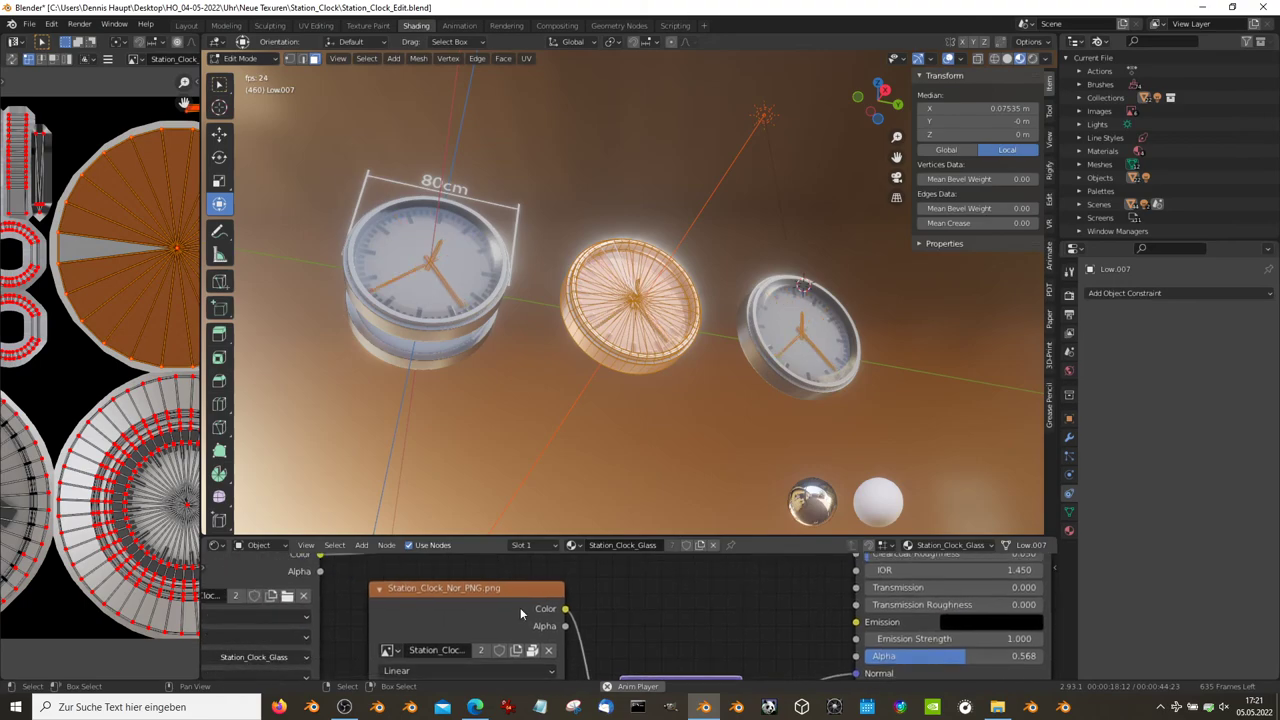
key("ctrl+space")
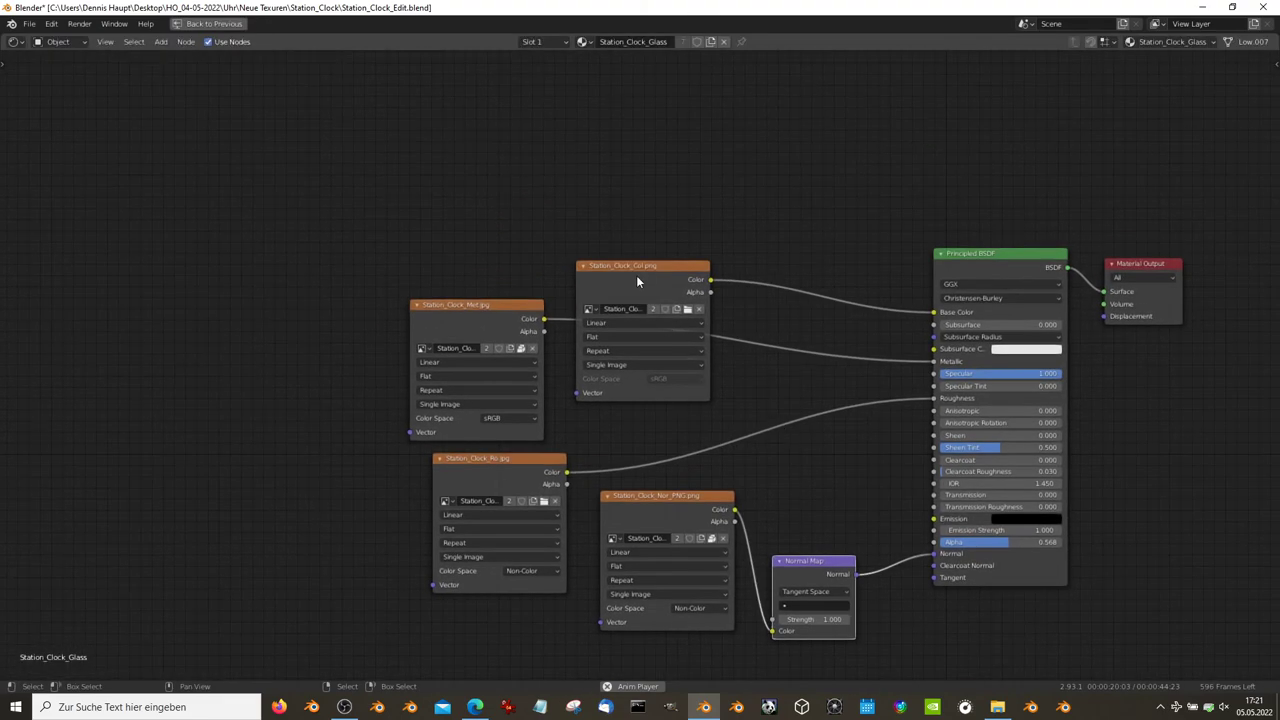
Step: Move the Col.png node up, return the clock to Object Mode, and show Station_Clock_Met.jpg
left_click_drag(637, 282, 647, 153)
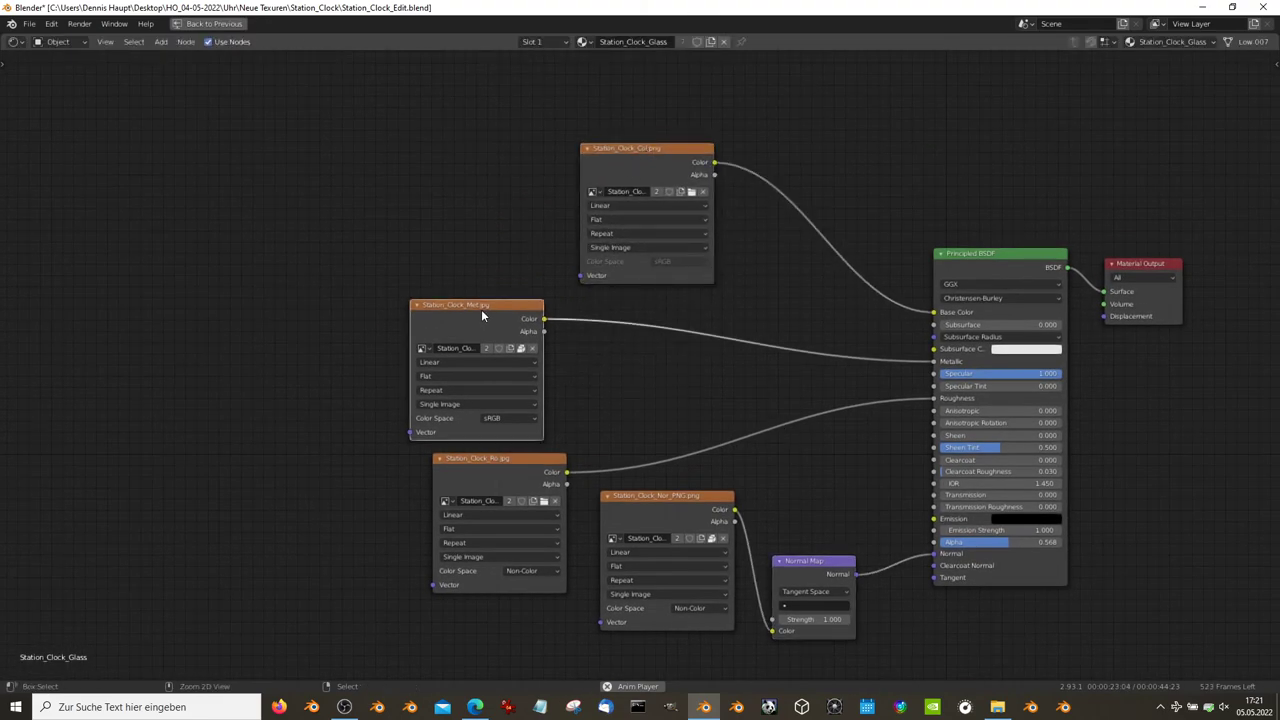
key("ctrl+space")
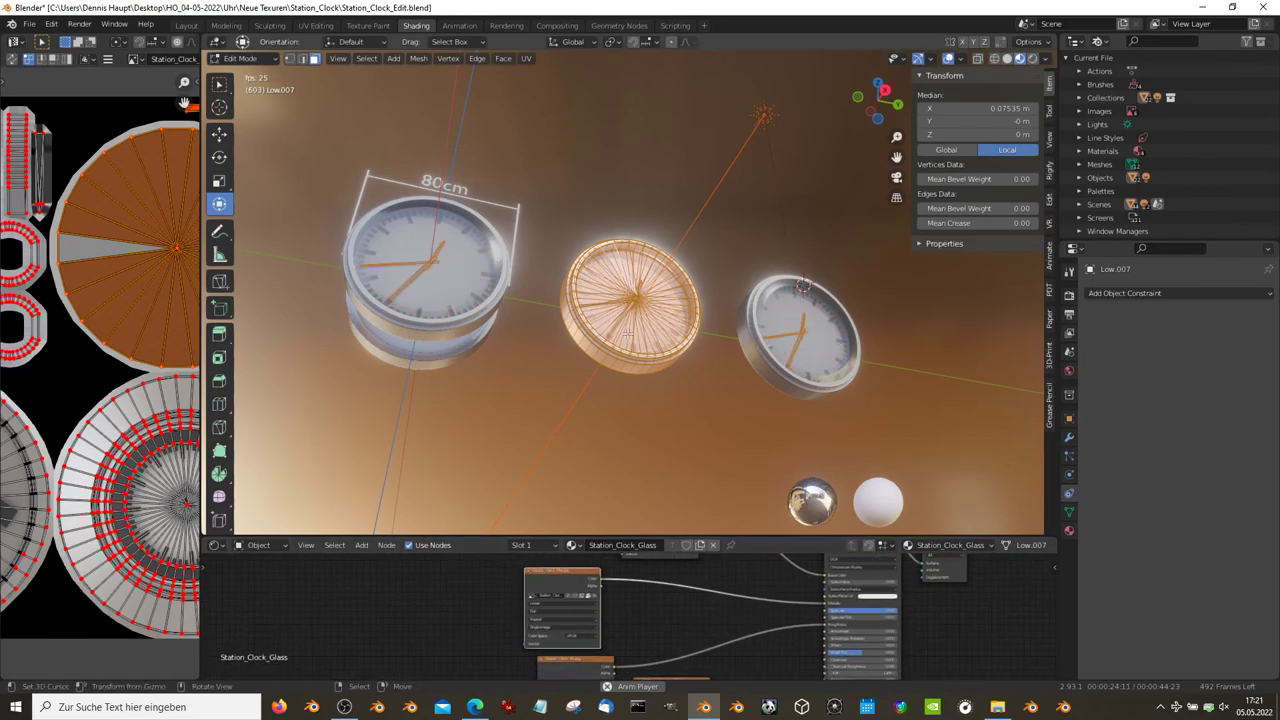
key("Tab")
left_click(554, 584)
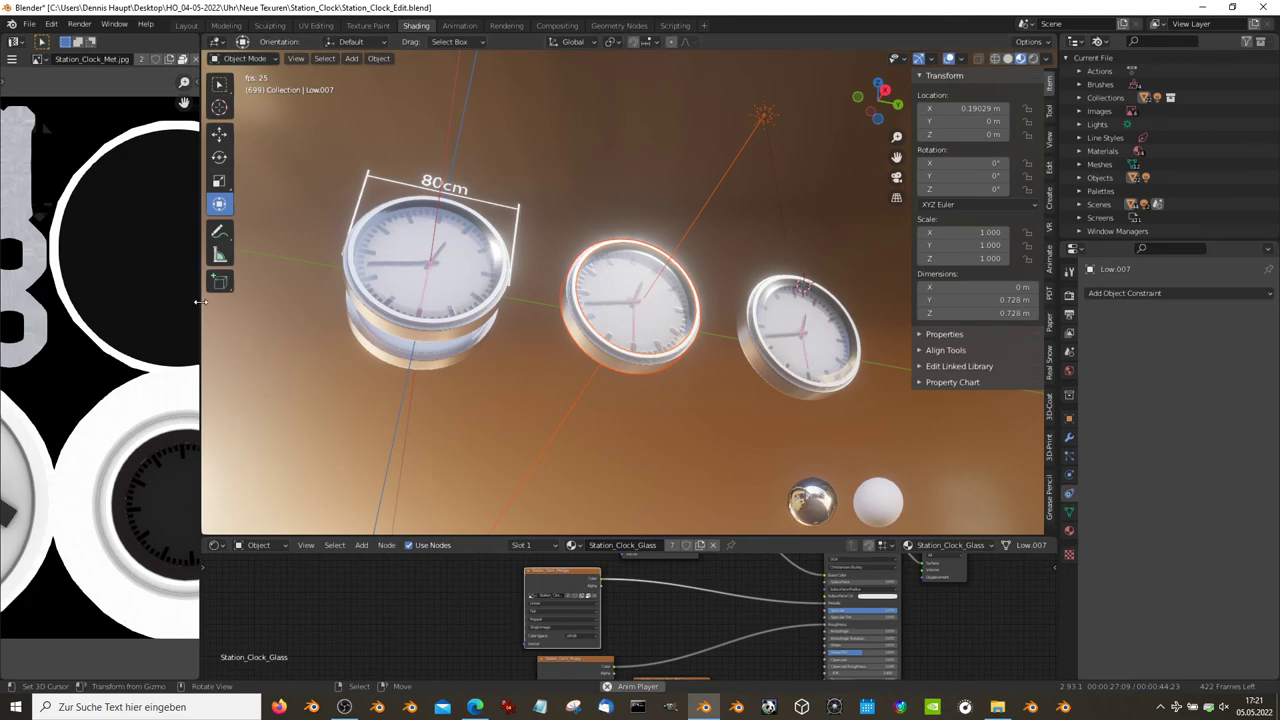
Step: Widen the image panel, switch to Solid shading, and select clock Low.002
left_click_drag(202, 300, 583, 251)
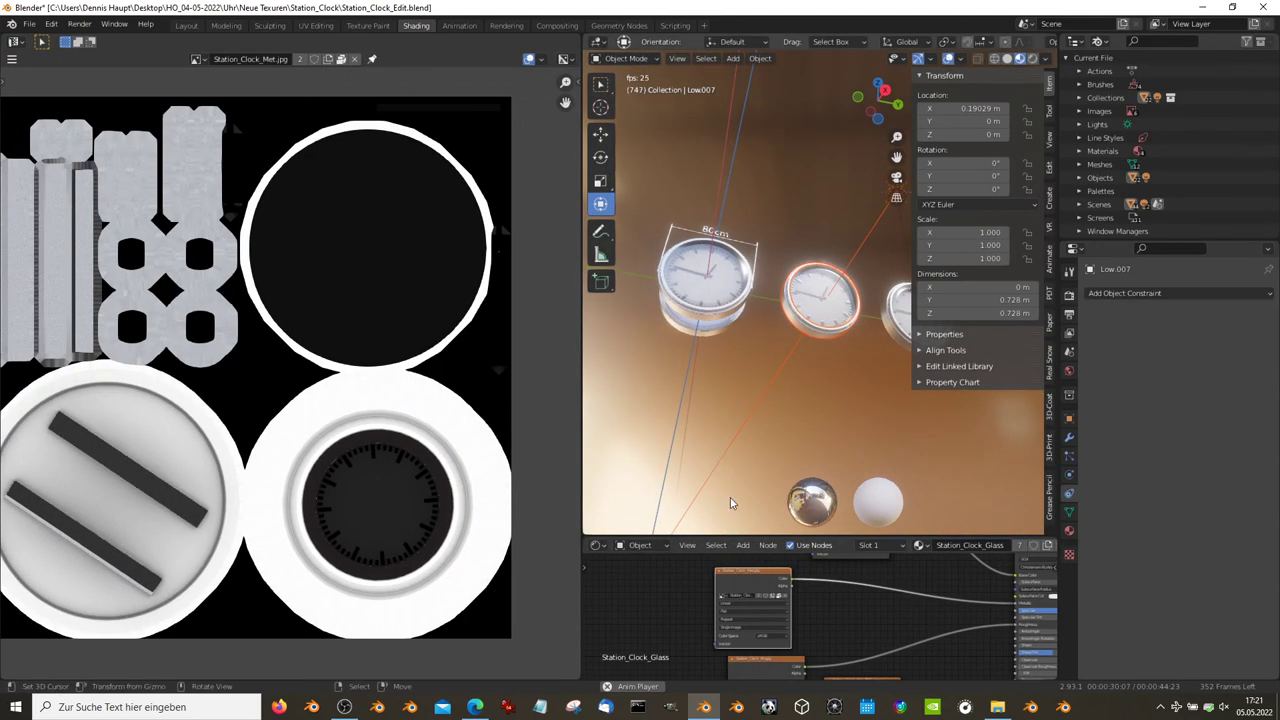
left_click(1006, 58)
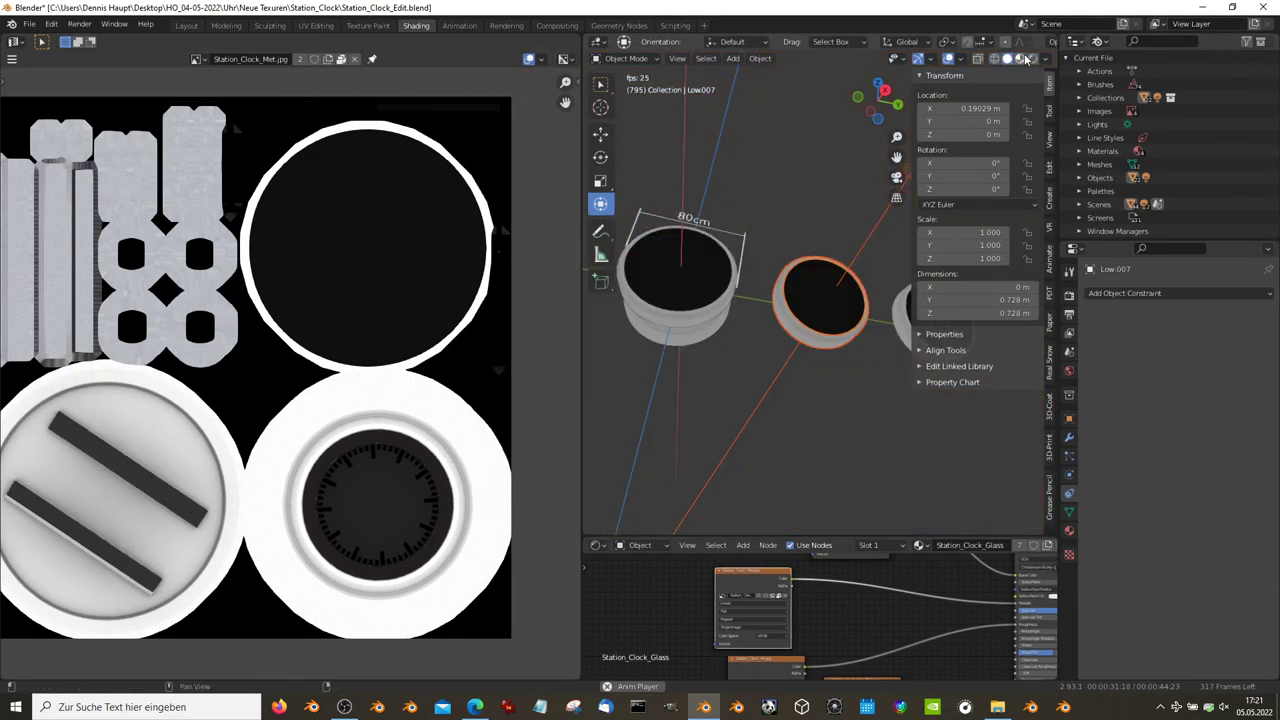
left_click(1041, 60)
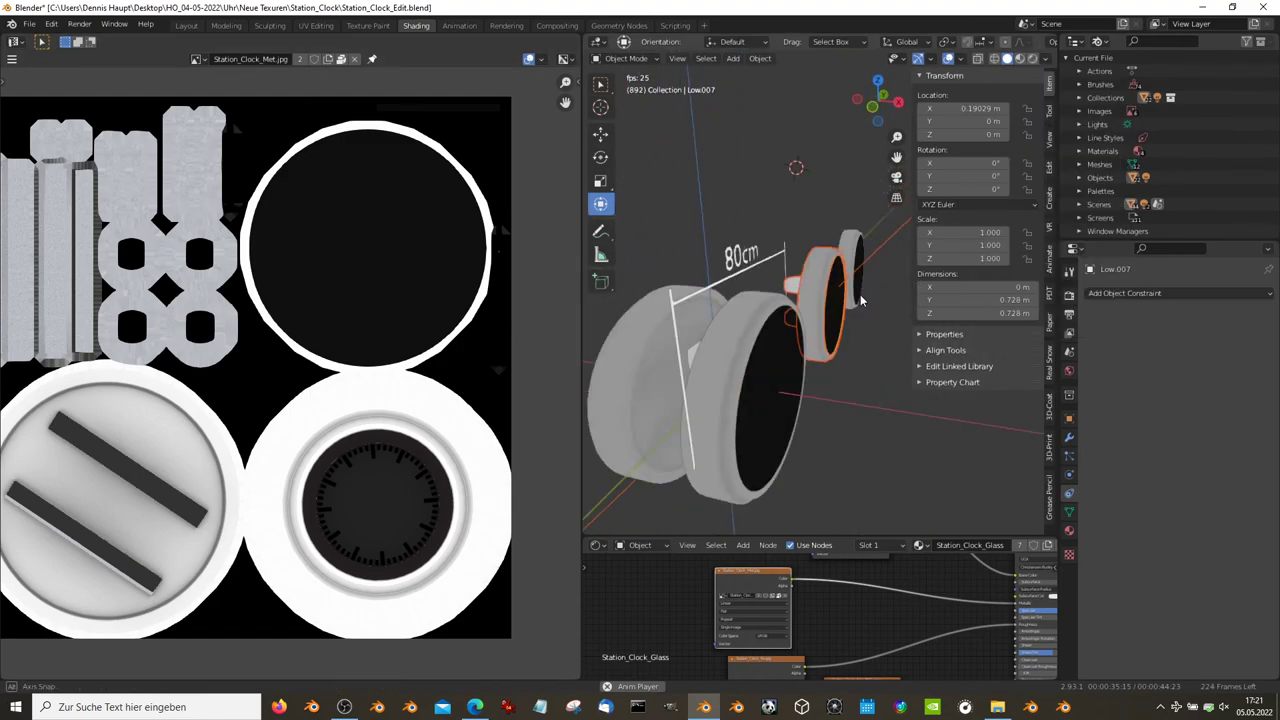
middle_click_drag(860, 294, 799, 304)
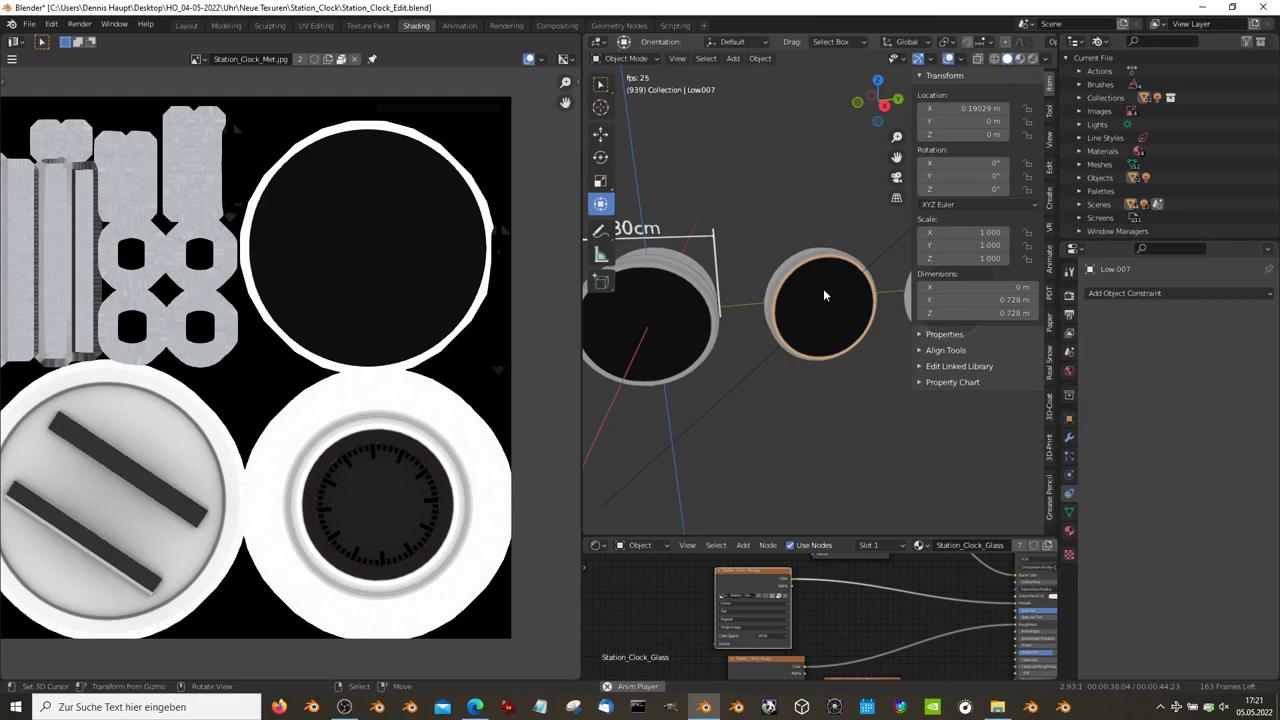
left_click(810, 295)
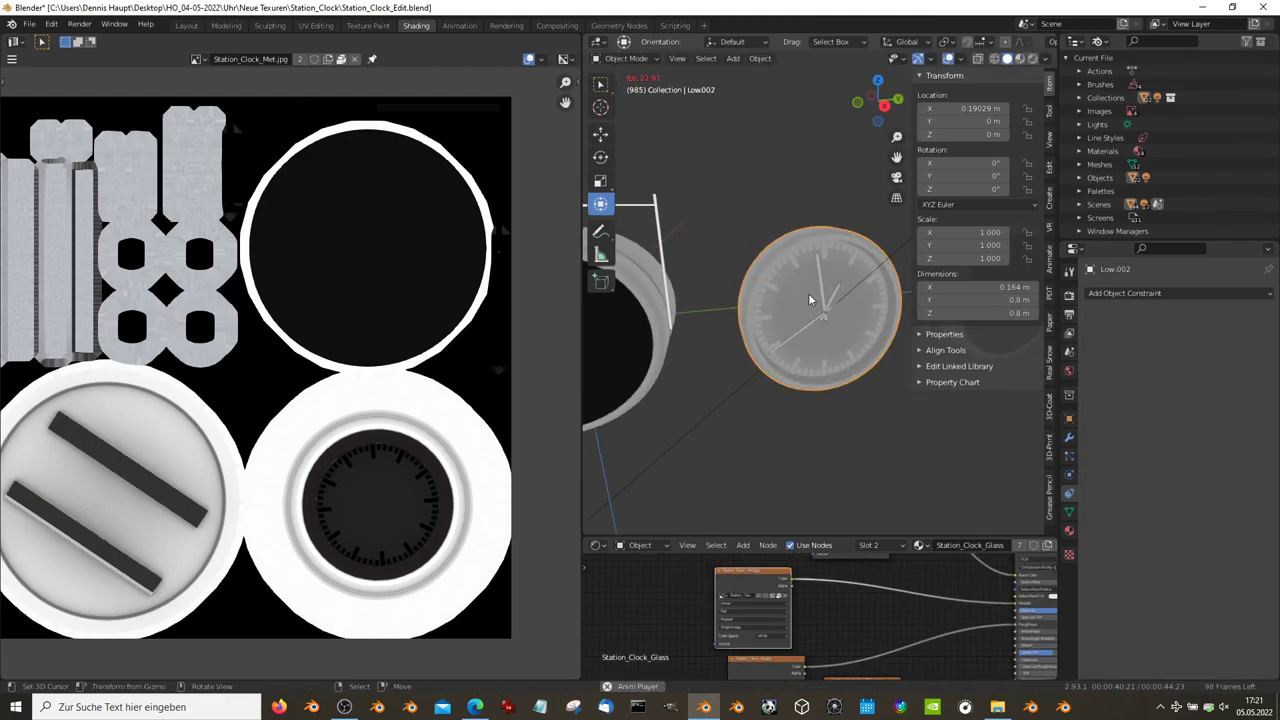
middle_click_drag(808, 293, 798, 226)
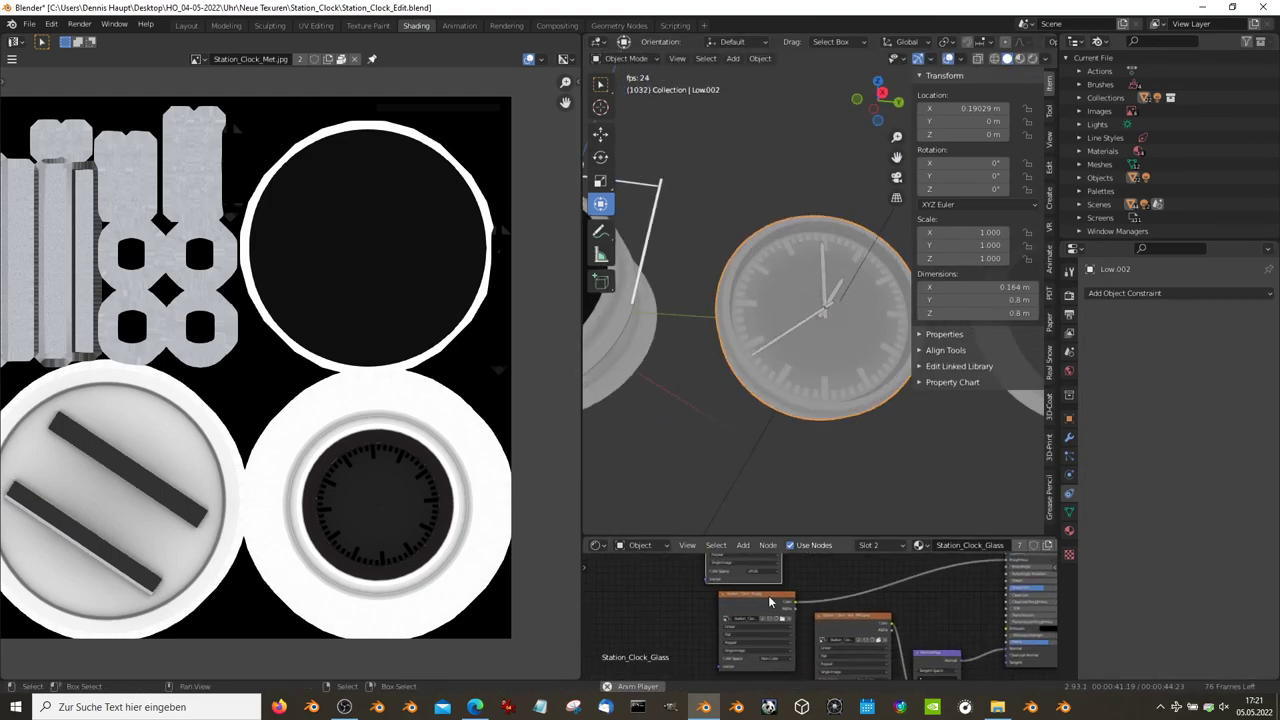
Step: Display the Station_Clock_Ro.jpg roughness map, then inspect the Station_Clock_Nor_PNG normal map
left_click(769, 600)
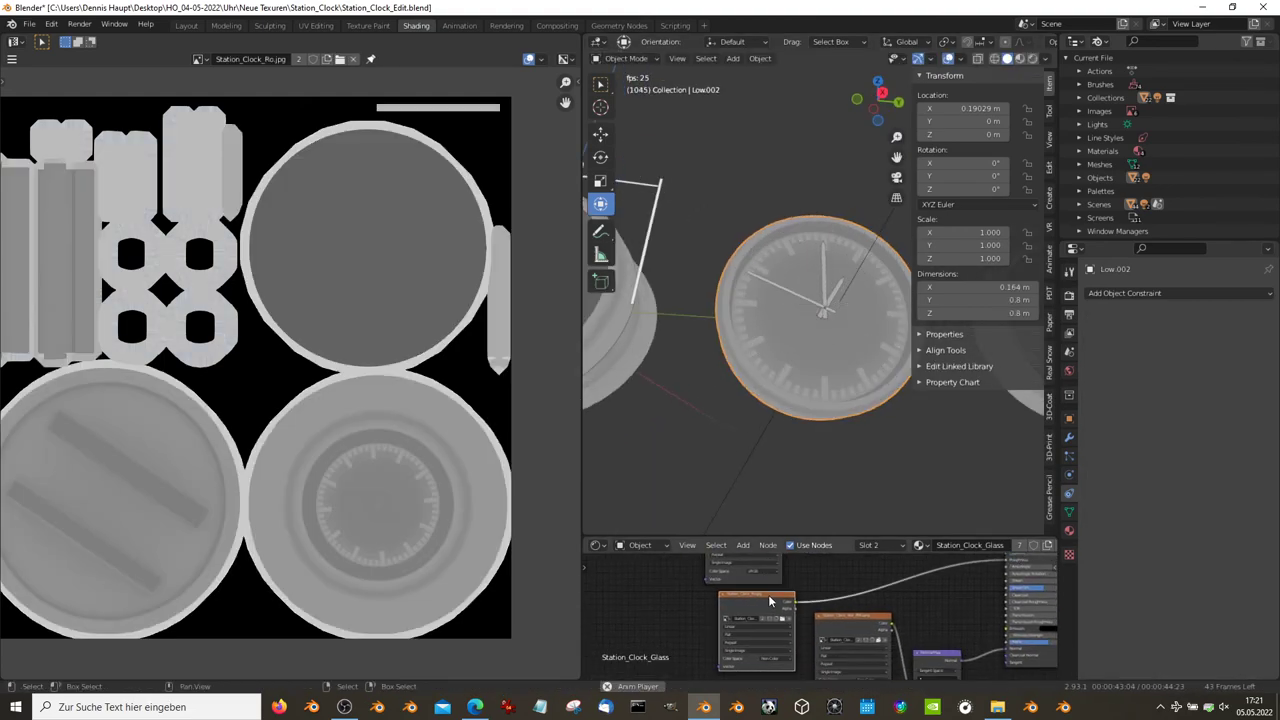
left_click(860, 617)
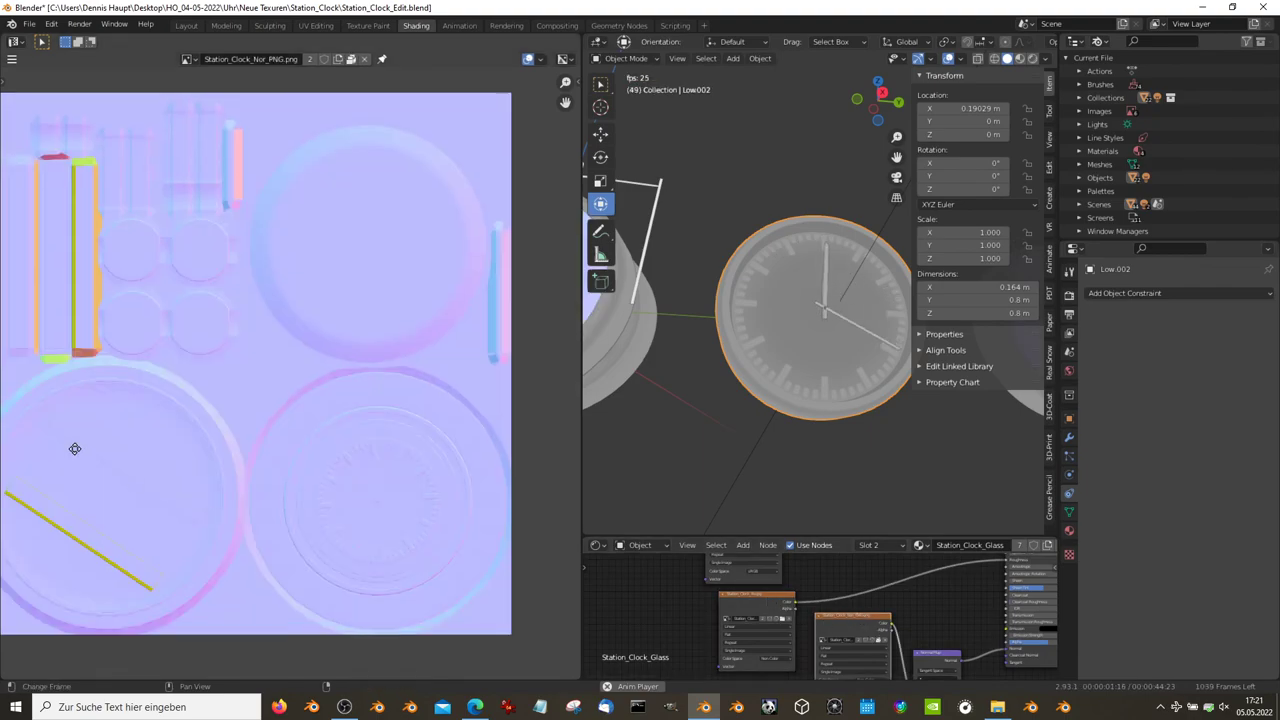
scroll(278, 394, "up", 3)
scroll(278, 394, "up", 3)
middle_click_drag(277, 391, 234, 331)
scroll(429, 514, "down", 2)
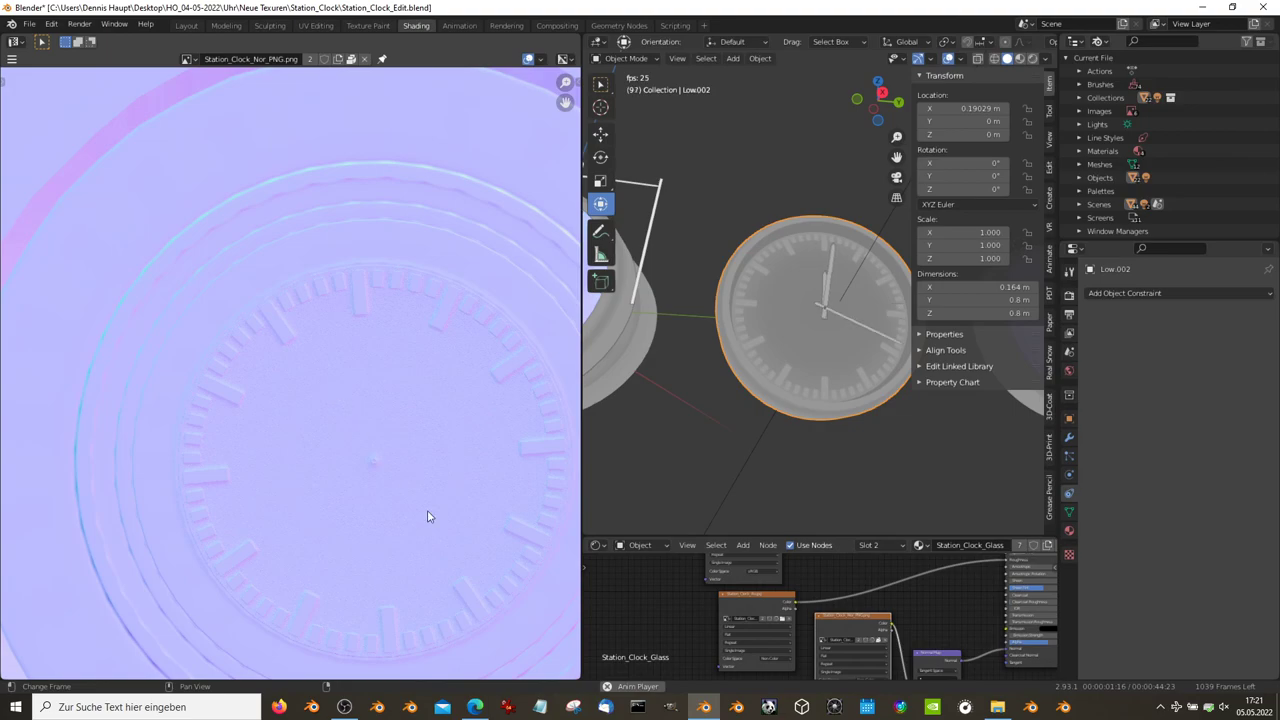
mouse_move(429, 514)
middle_mouse_down()
mouse_move(326, 367)
mouse_move(294, 543)
mouse_move(386, 537)
mouse_move(423, 394)
middle_mouse_up()
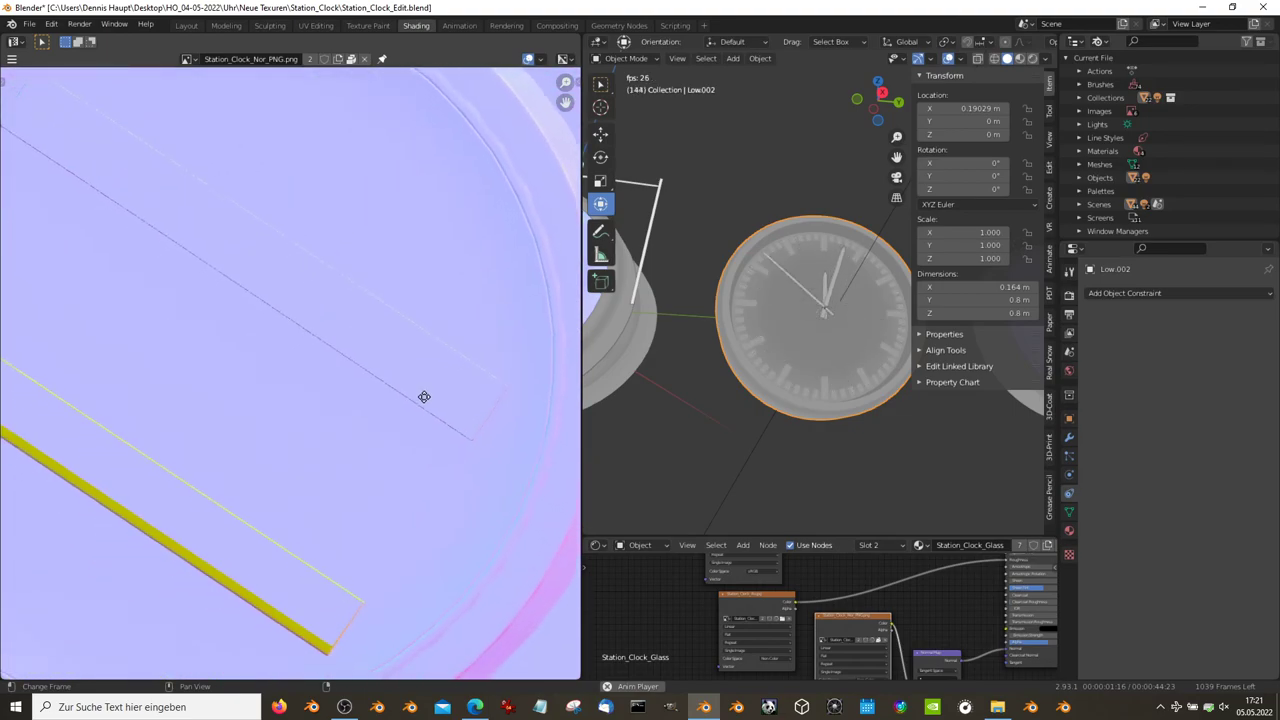
scroll(393, 477, "down", 2)
key("Home")
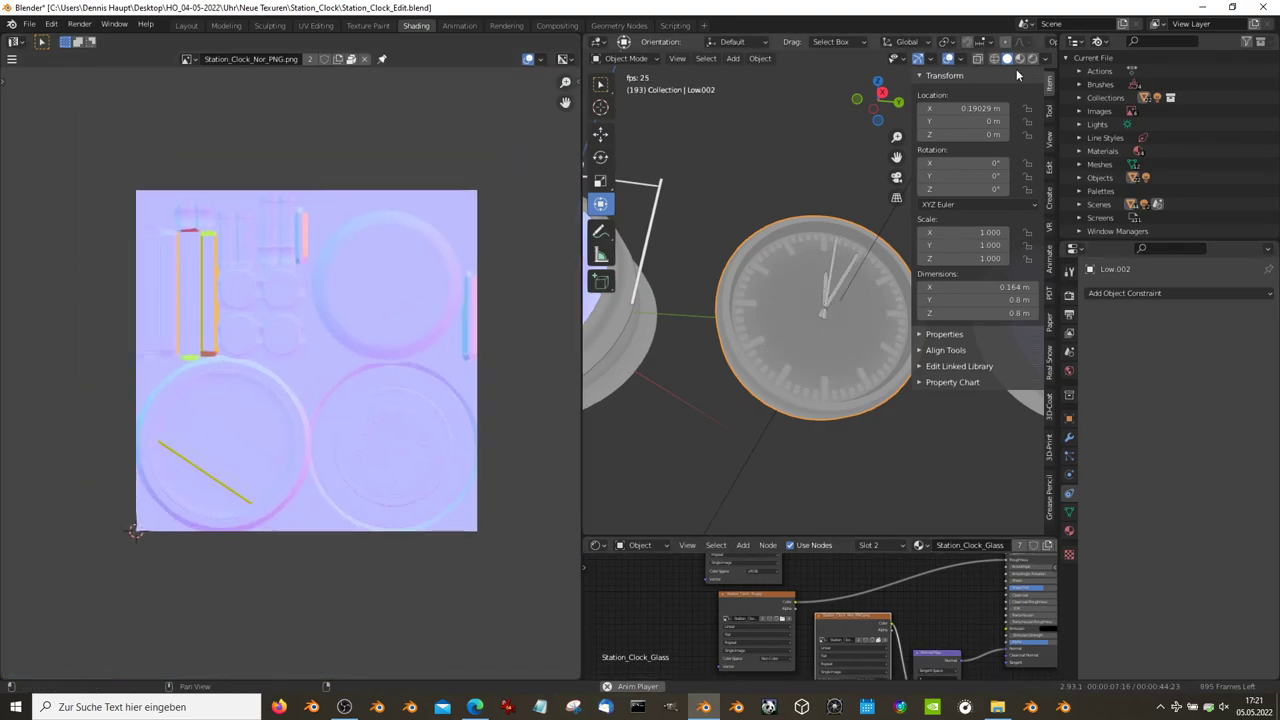
Step: Return to Material Preview, maximize the 3D view, and switch to the Sketchfab viewer
left_click(1022, 59)
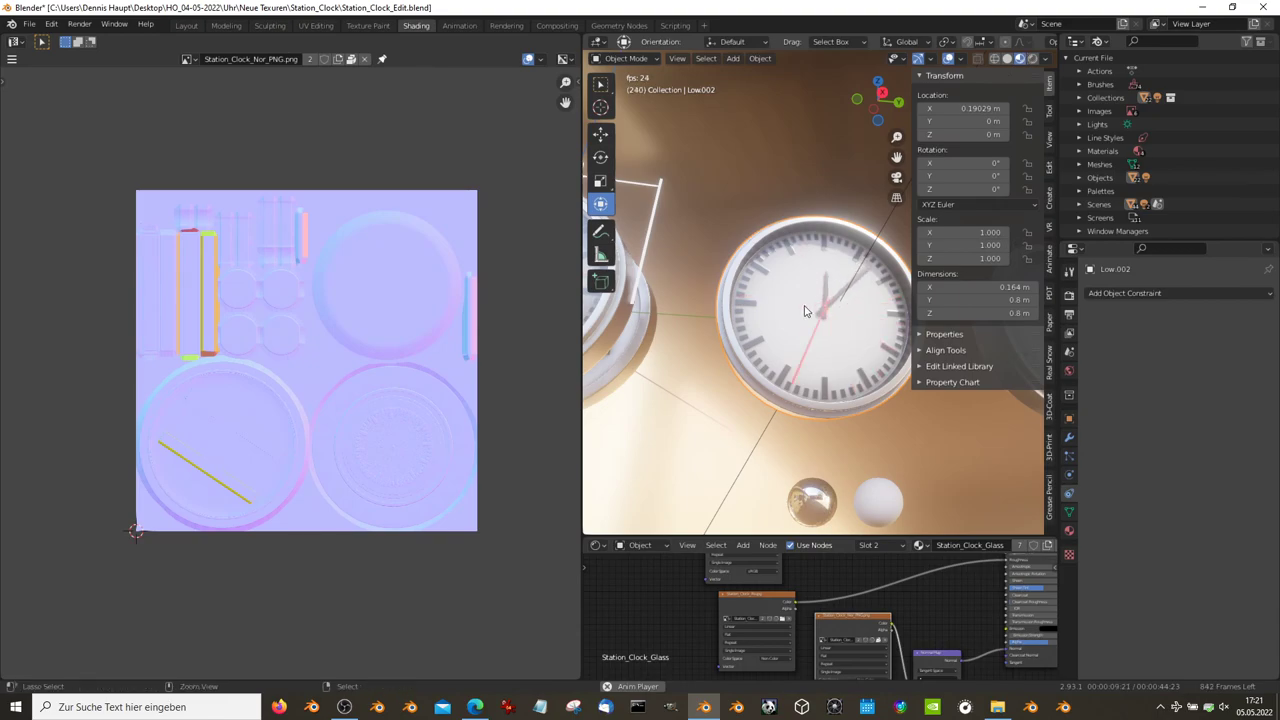
key("ctrl+space")
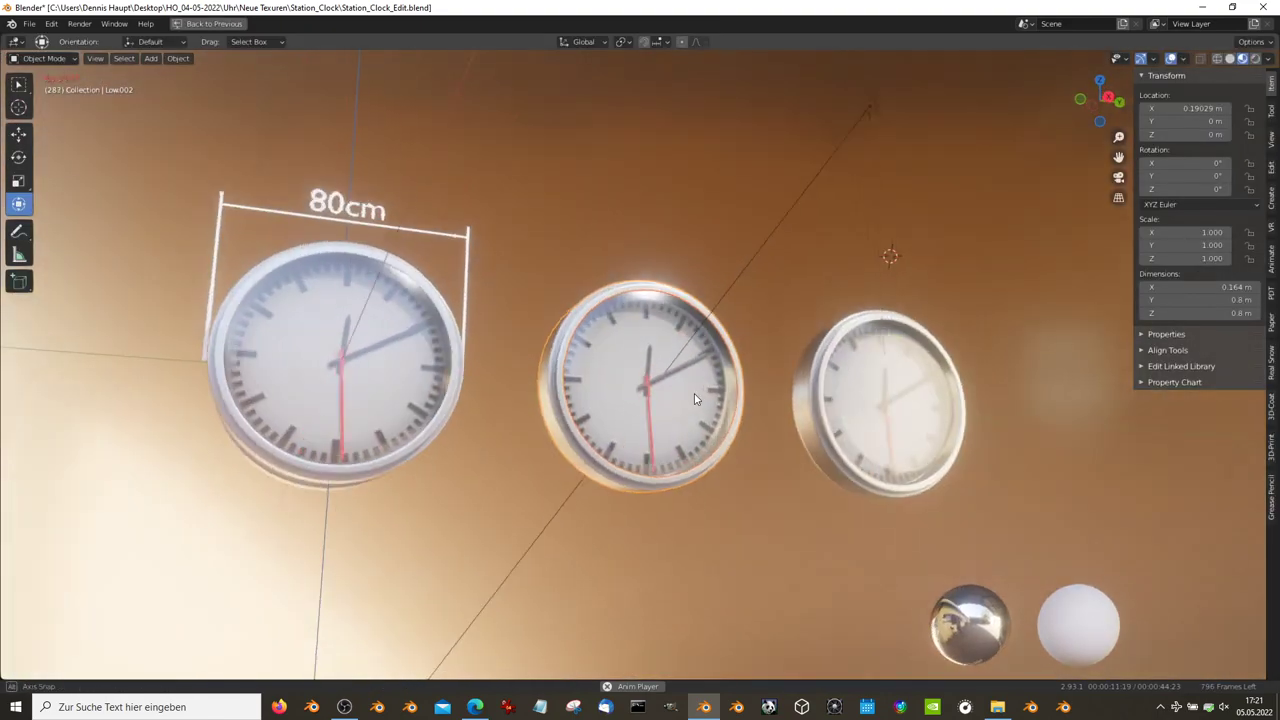
key("alt+Tab")
key("alt+Tab")
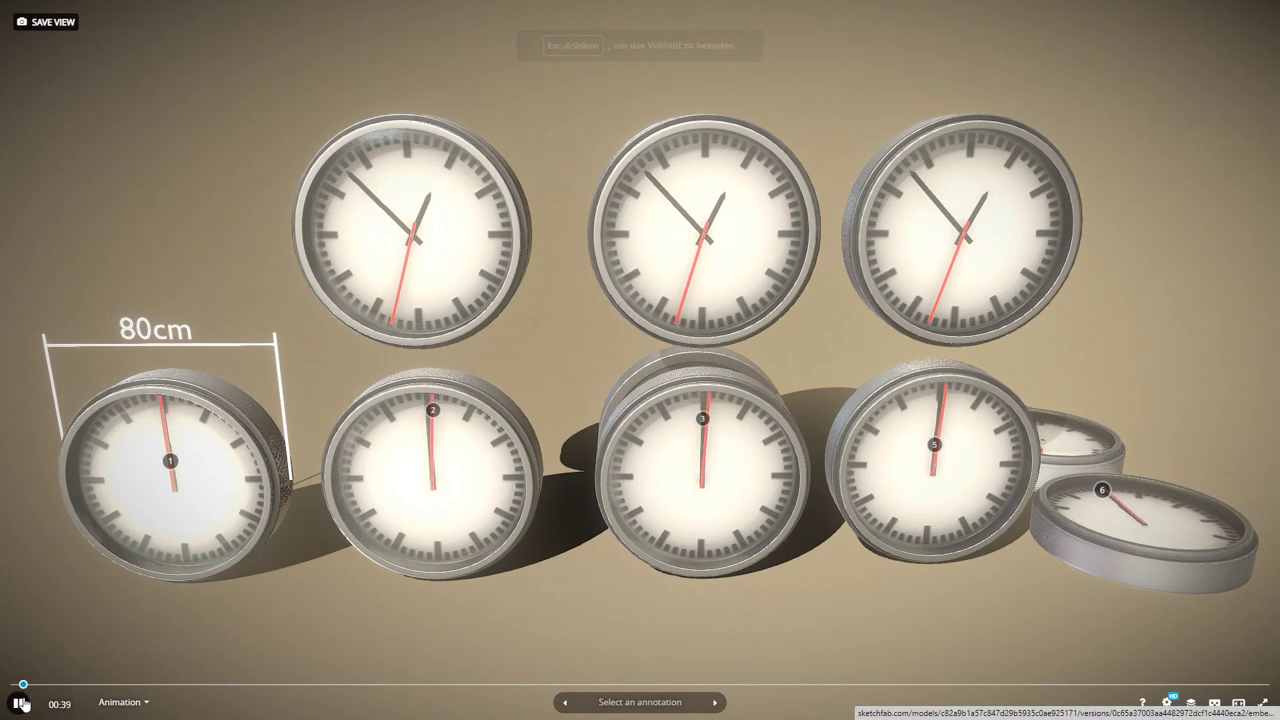
Step: Play the clock animation in Sketchfab, then zoom and orbit to see all the turning hands
left_click(20, 704)
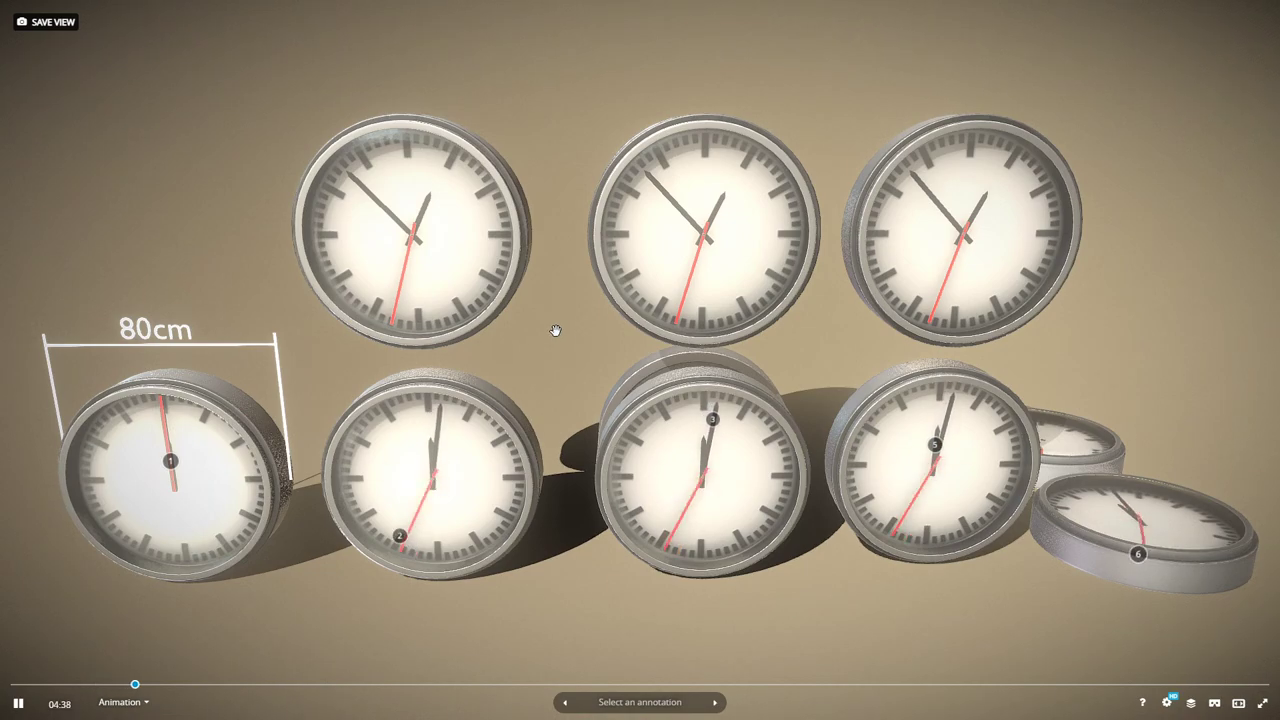
scroll(530, 336, "down", 2)
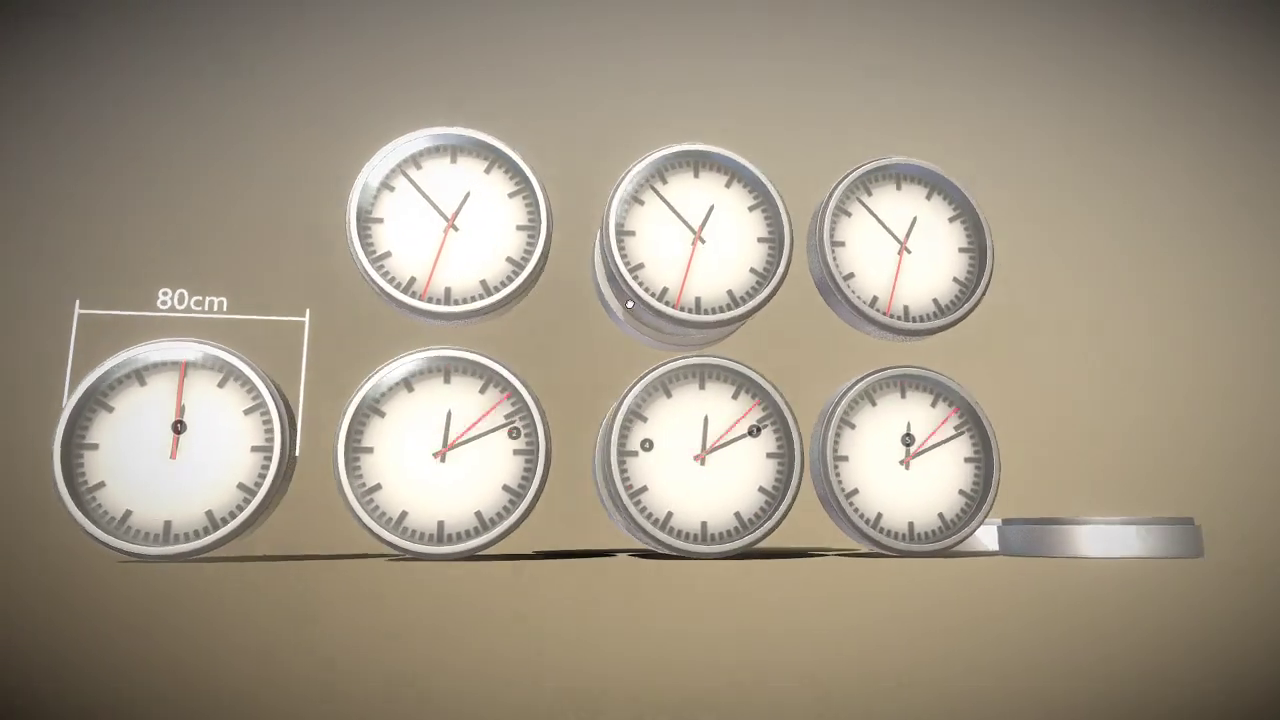
left_click_drag(630, 304, 836, 323)
scroll(796, 311, "up", 5)
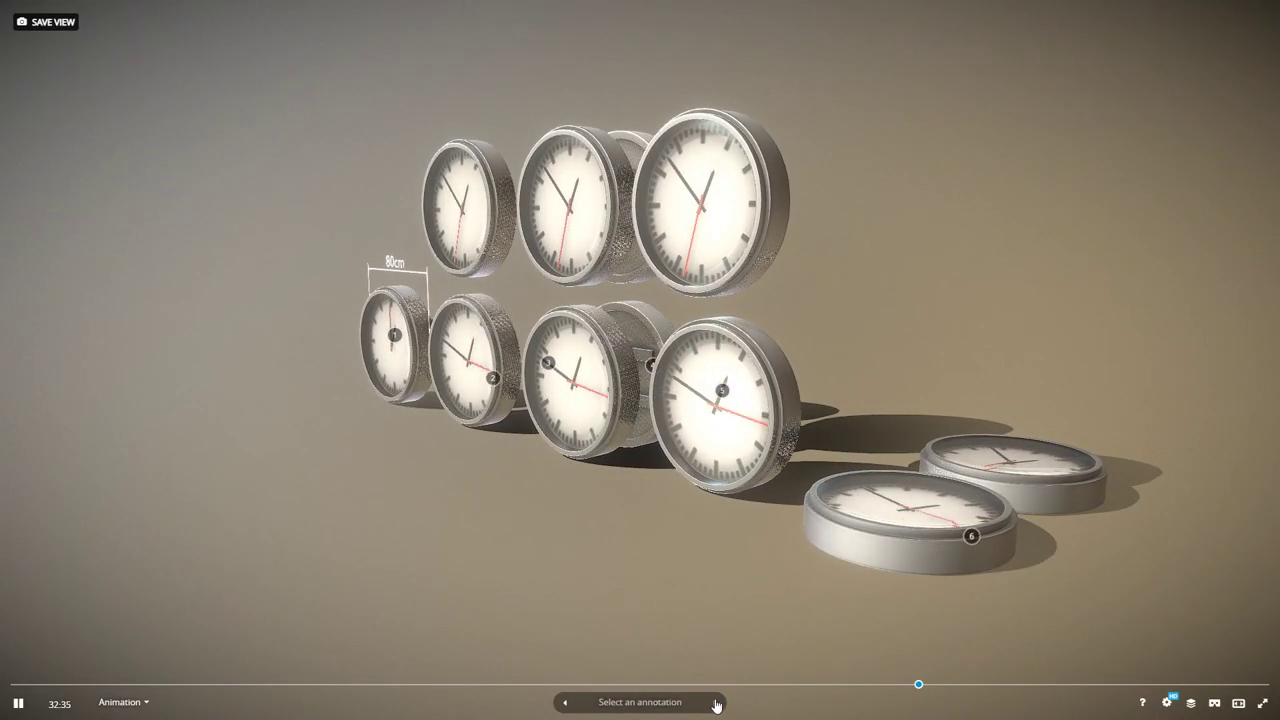
Step: Step through annotations 1 to 6 on the animated clocks using the next arrow
left_click(716, 703)
left_click(716, 703)
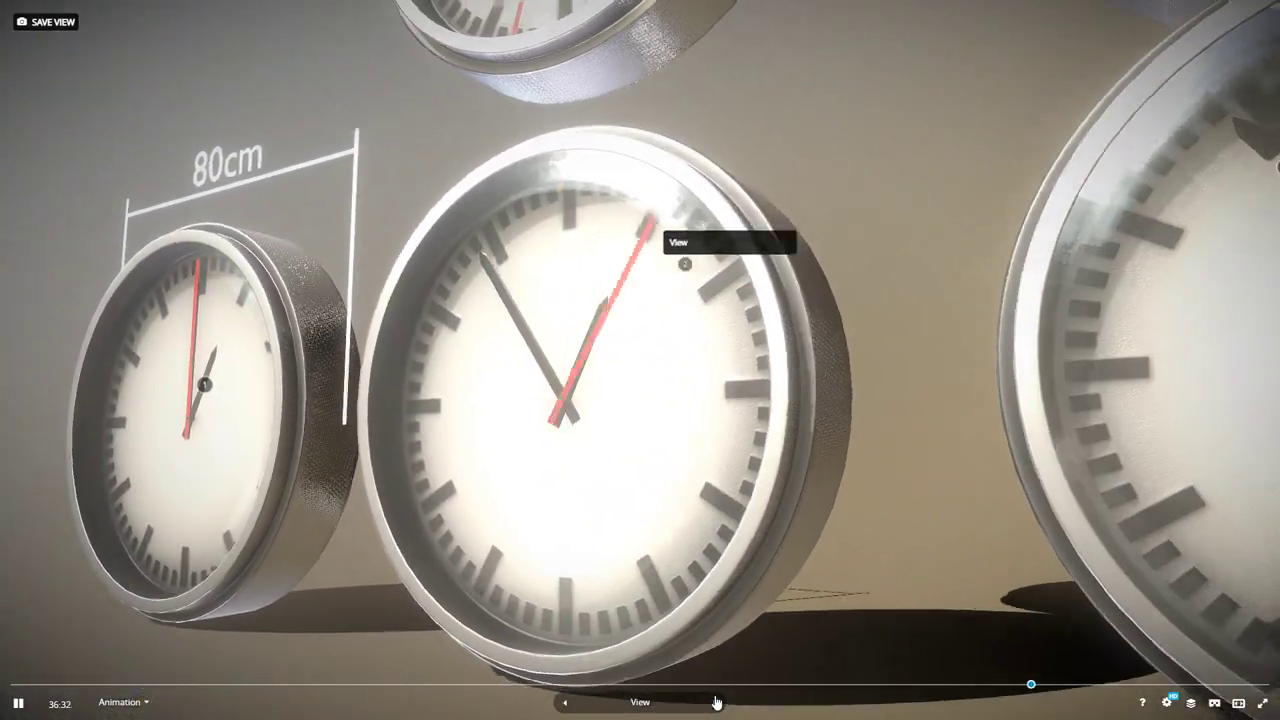
left_click(716, 703)
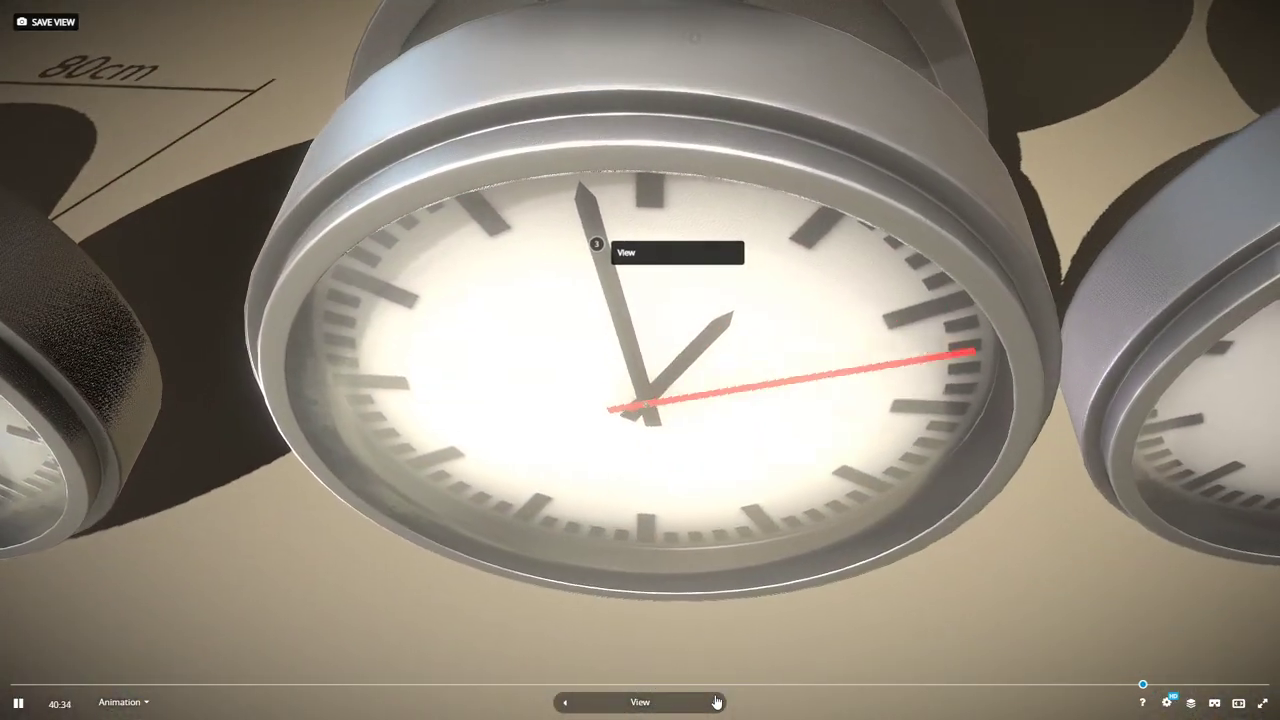
left_click(716, 703)
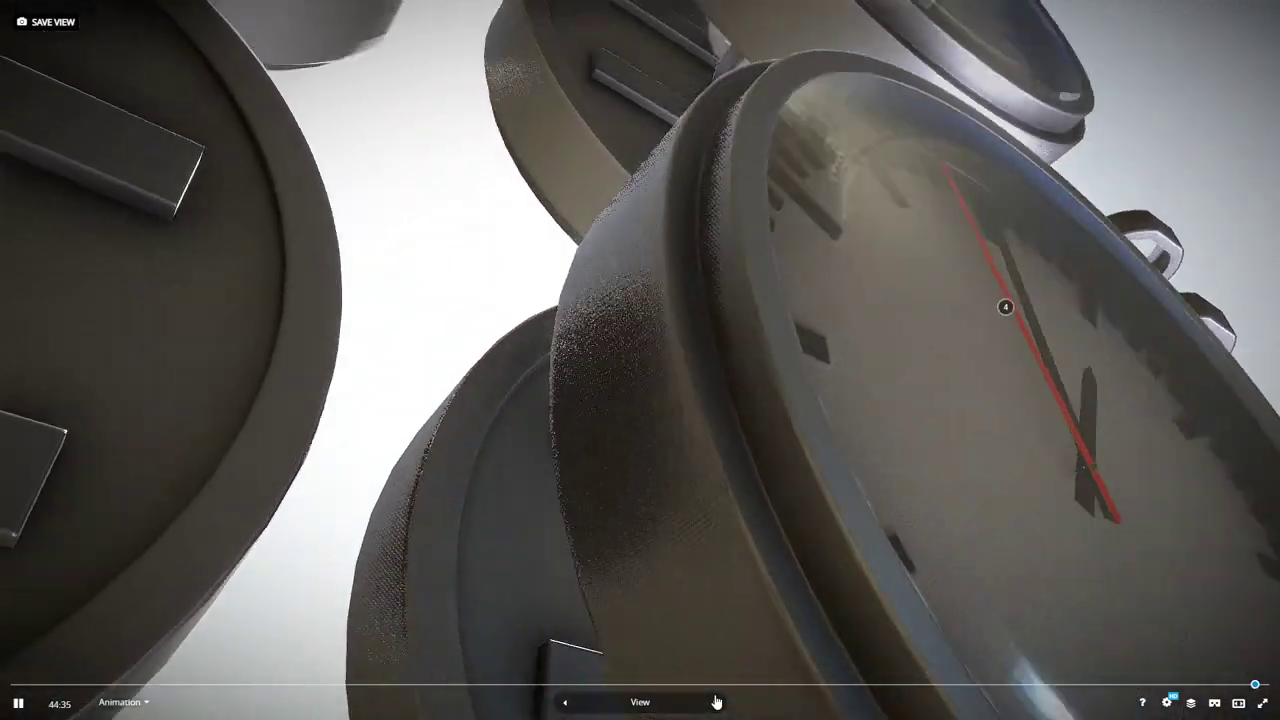
left_click(716, 703)
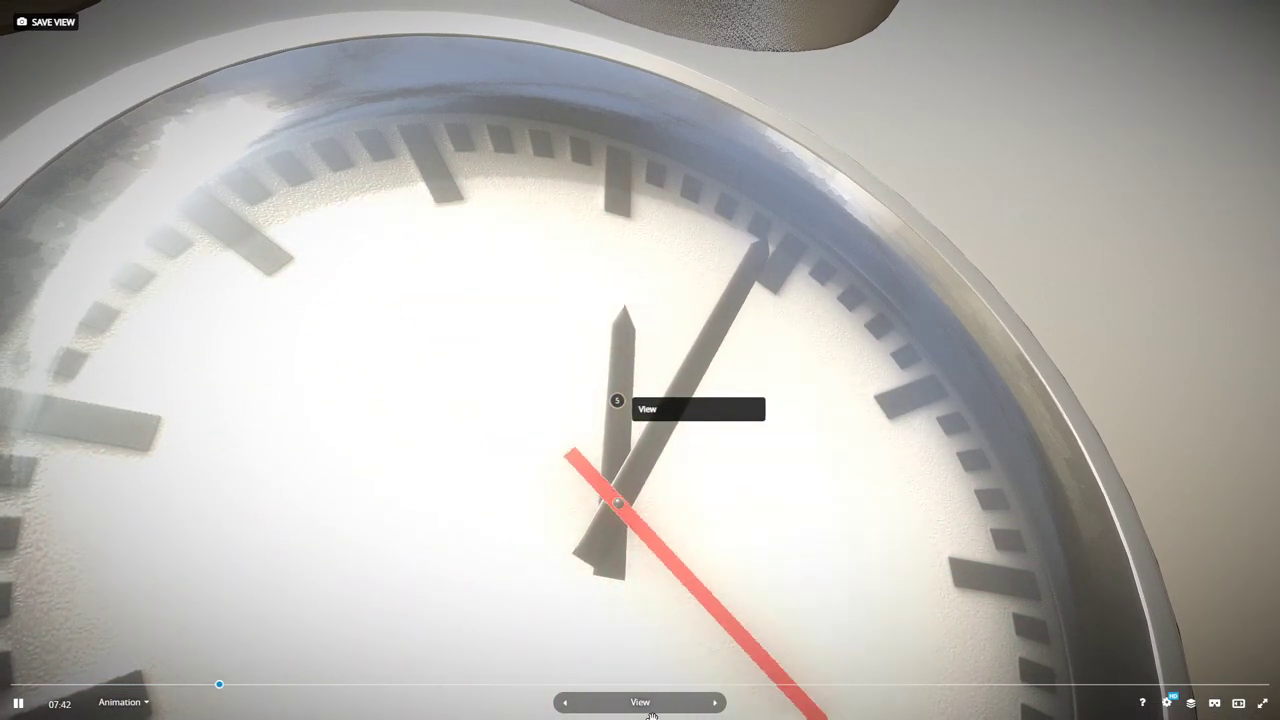
left_click(716, 703)
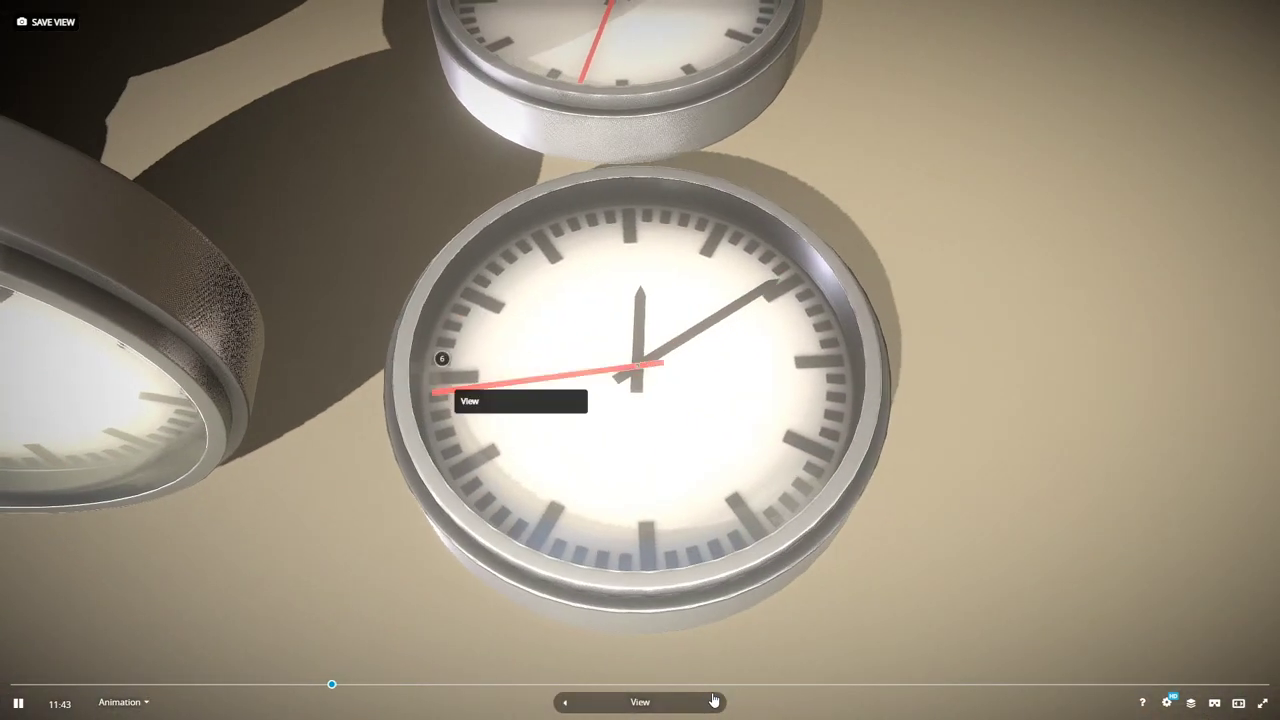
Step: Dismiss the browser page menu, advance one more annotation view, and return to Blender
right_click(715, 700)
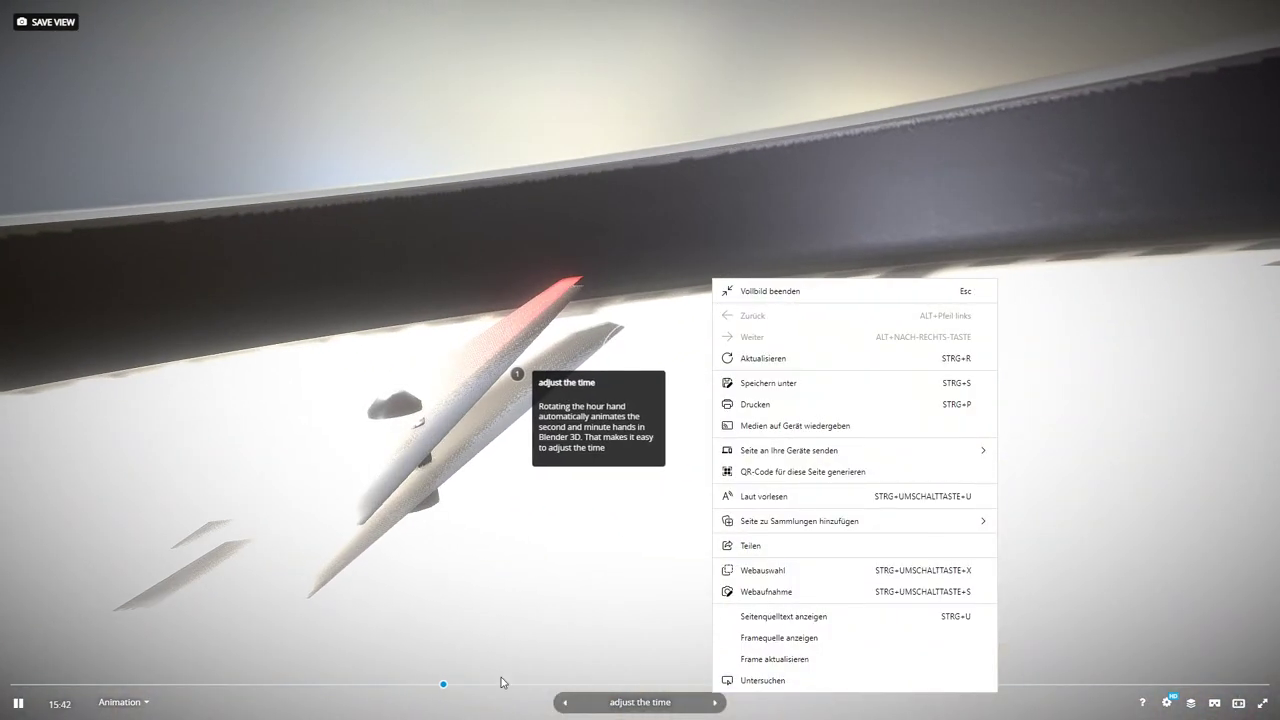
left_click(560, 703)
left_click(566, 703)
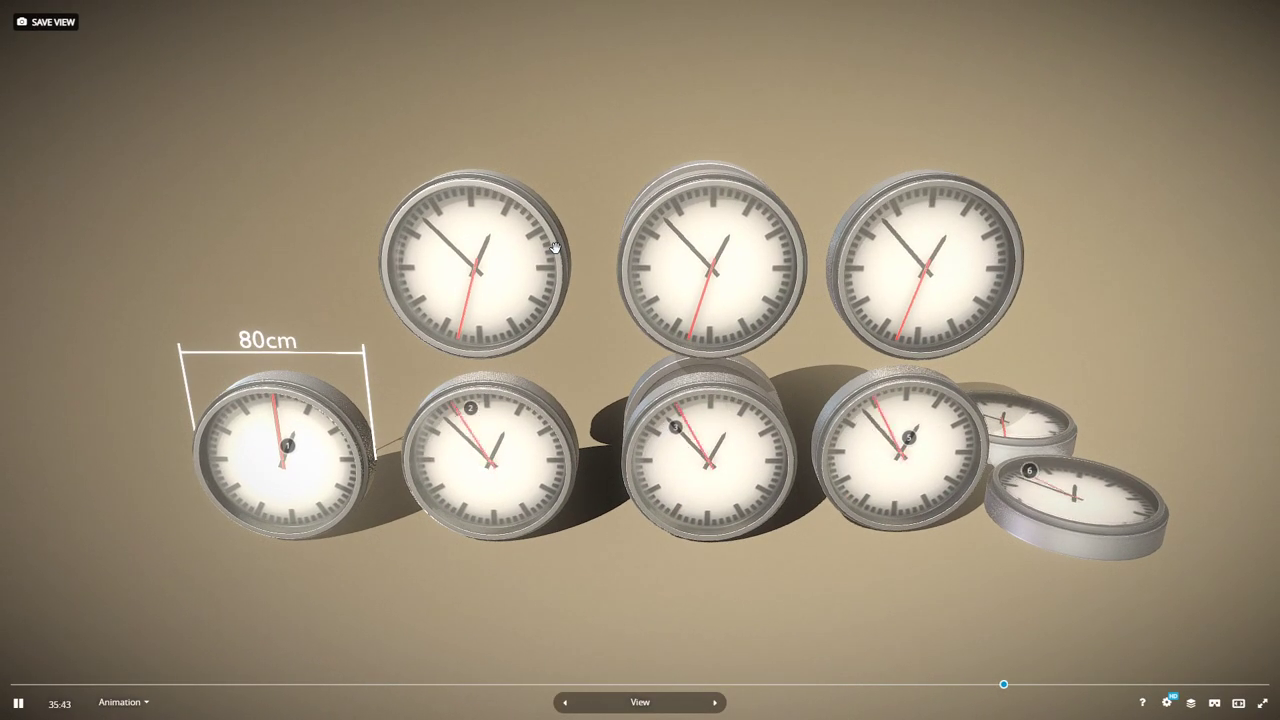
key("alt+Tab")
key("alt+Tab")
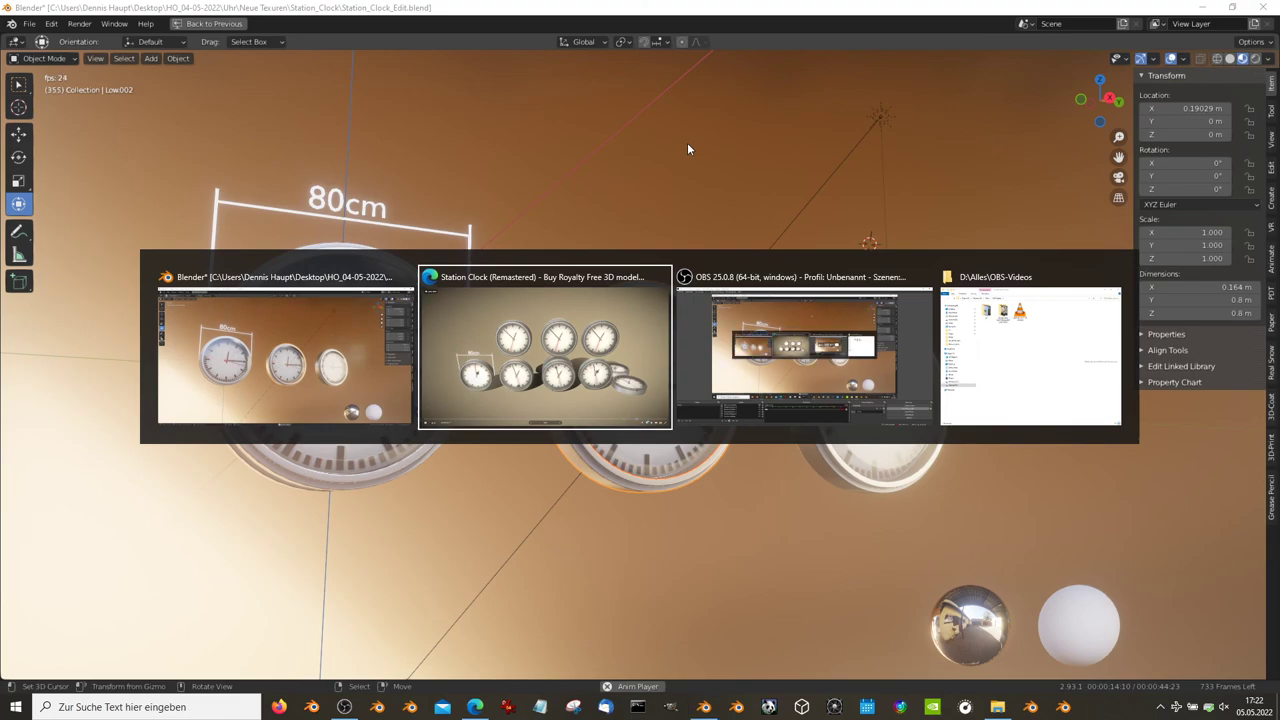